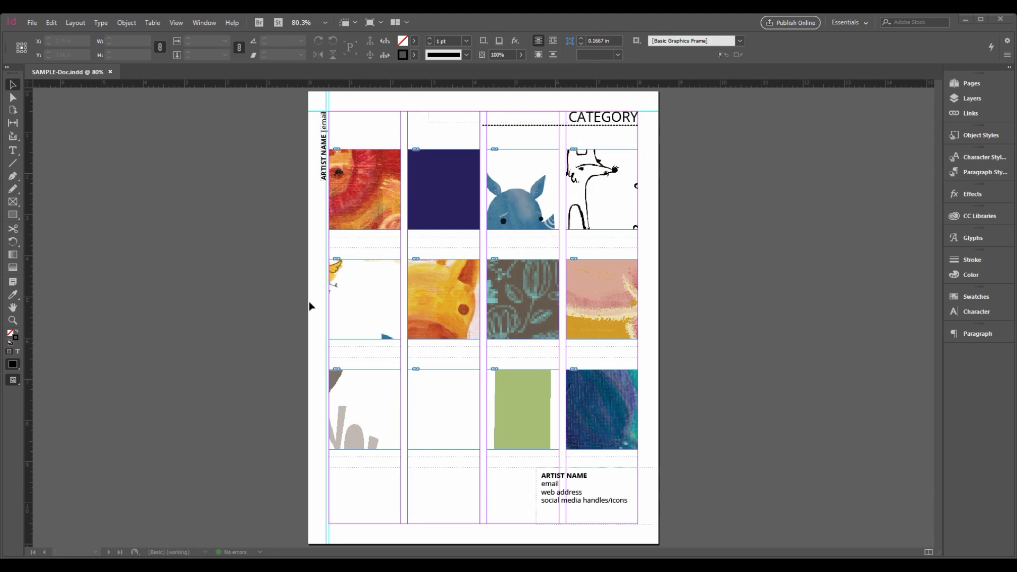
# - Fit the lion artwork proportionally inside the first frame of the top row
pyautogui.press('a')
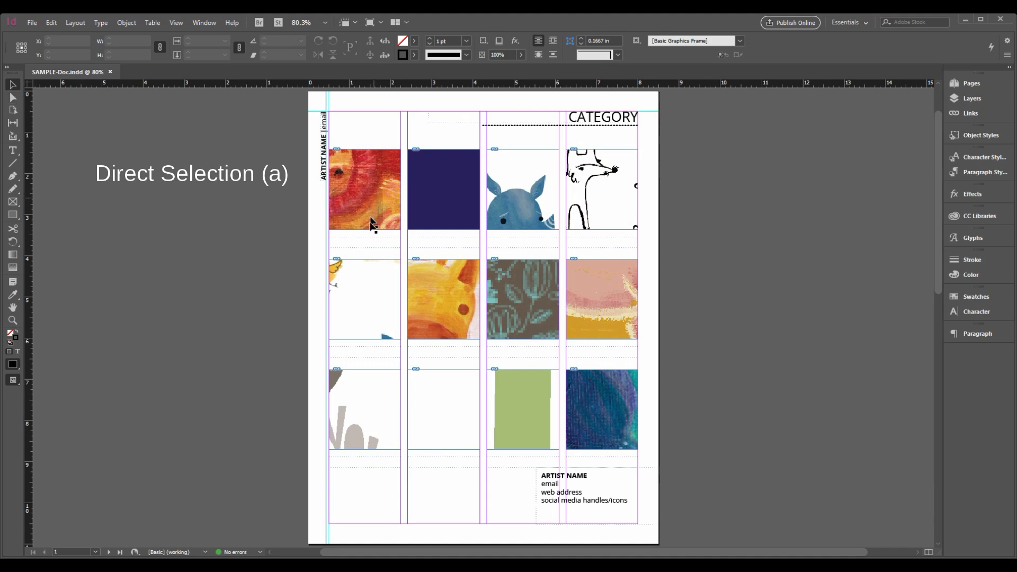
pyautogui.press('a')
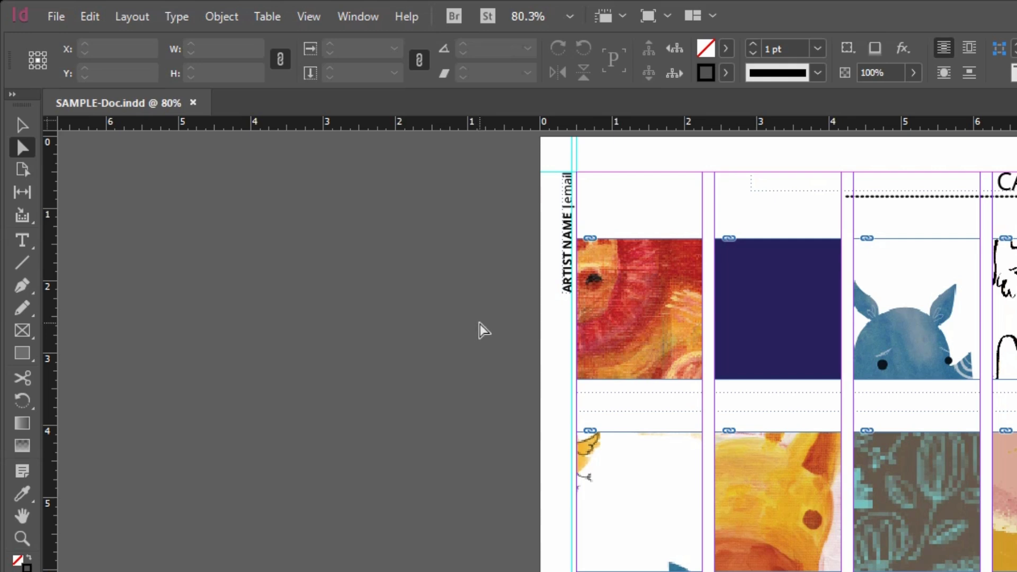
pyautogui.click(646, 305)
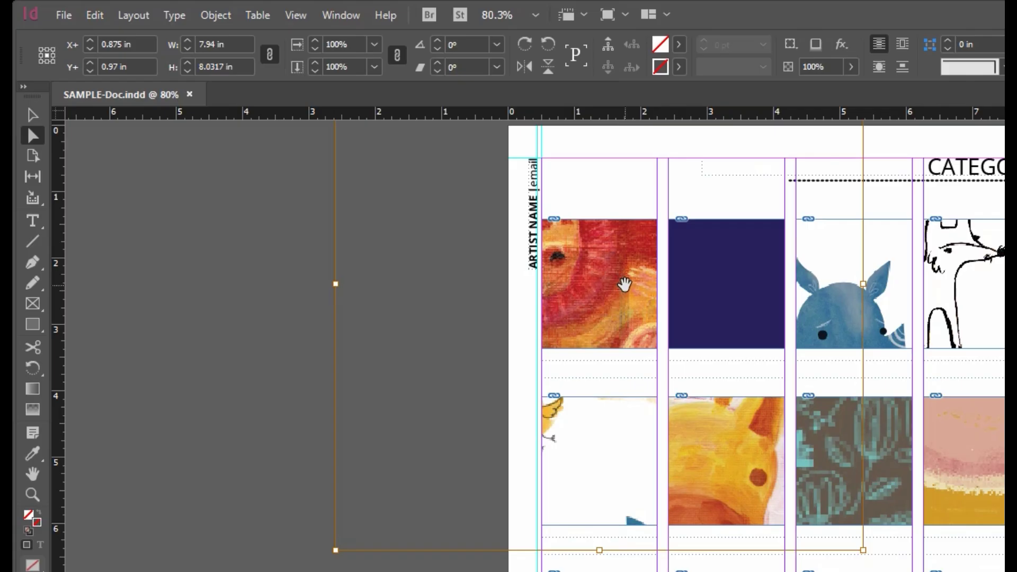
pyautogui.press('ctrl')
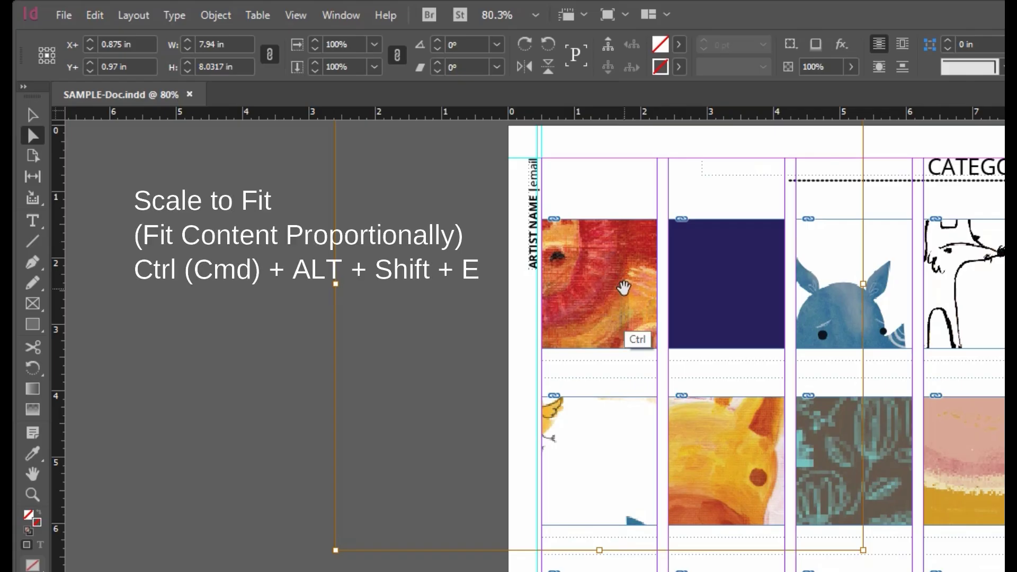
pyautogui.hotkey('ctrl', 'alt', 'shift', 'e')
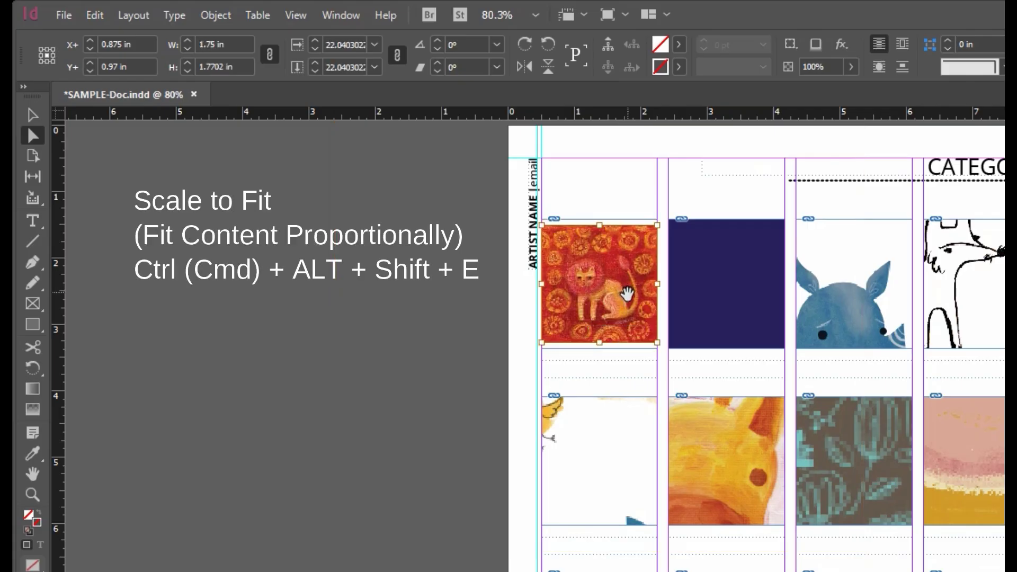
pyautogui.click(593, 200)
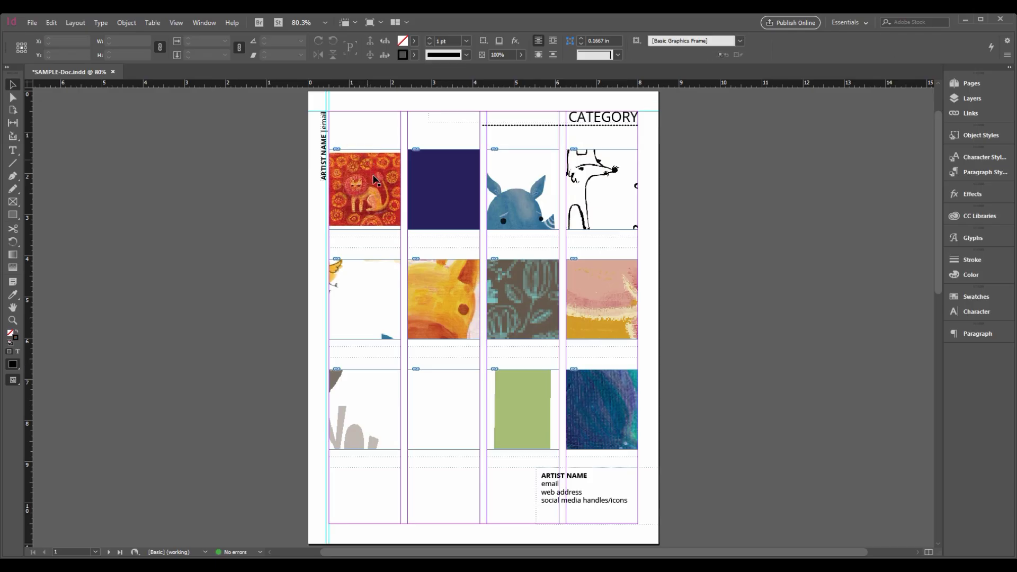
# - Enlarge the lion artwork inside its frame to 26% in both directions so it fills the frame, and deselect it
pyautogui.press('z')
pyautogui.moveTo(303, 142); pyautogui.dragTo(432, 255)
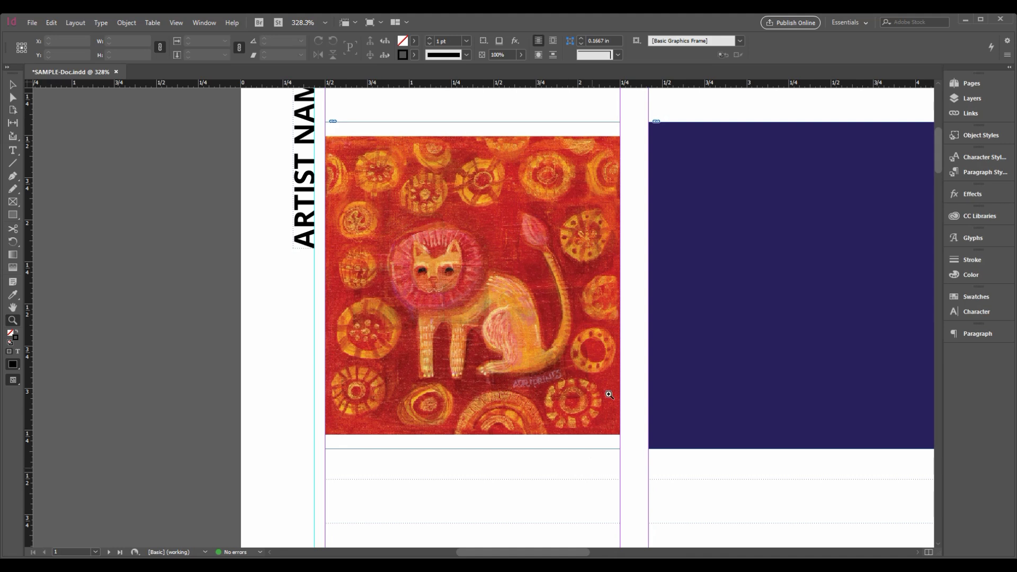
pyautogui.press('a')
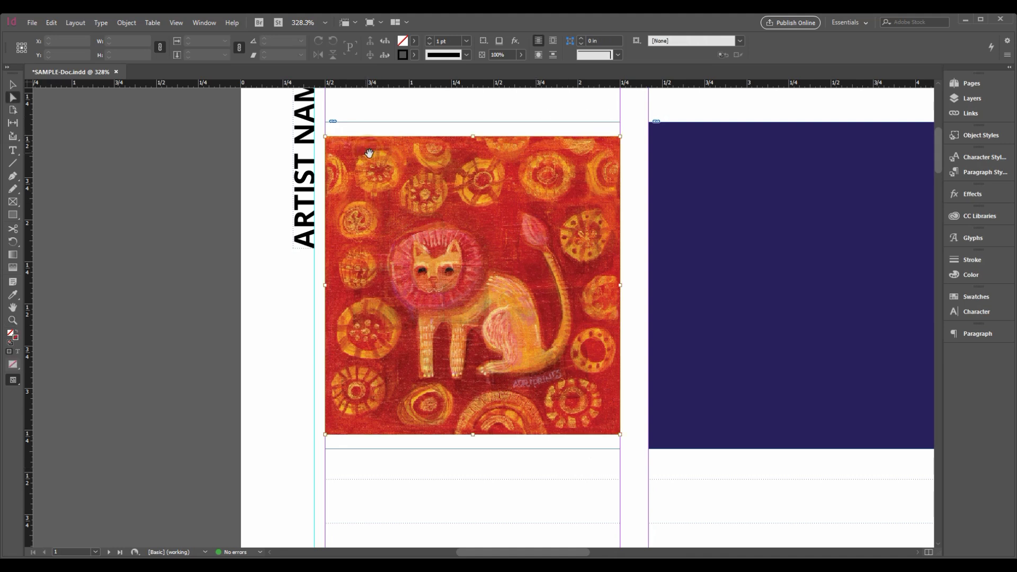
pyautogui.click(416, 181)
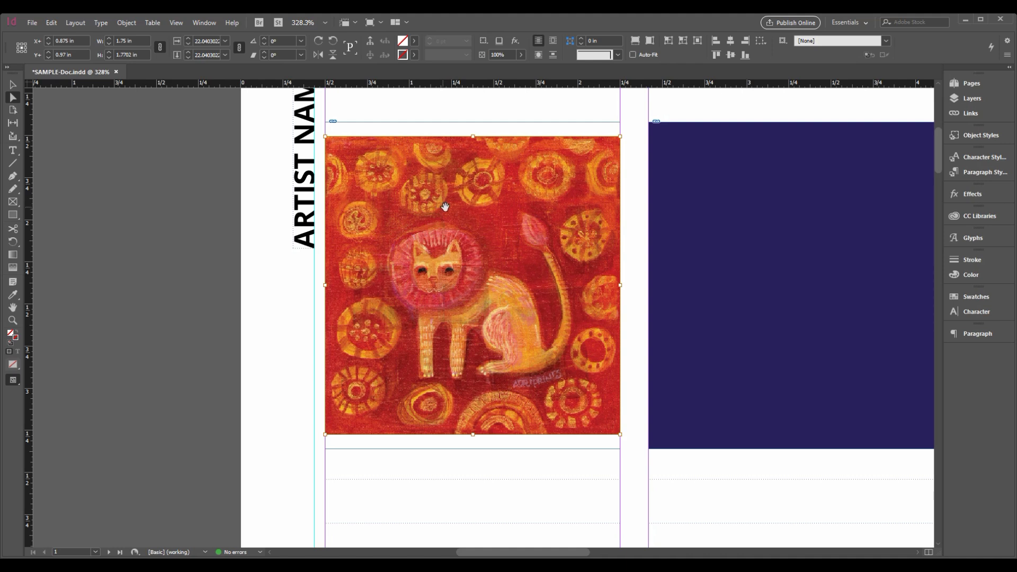
pyautogui.click(188, 38)
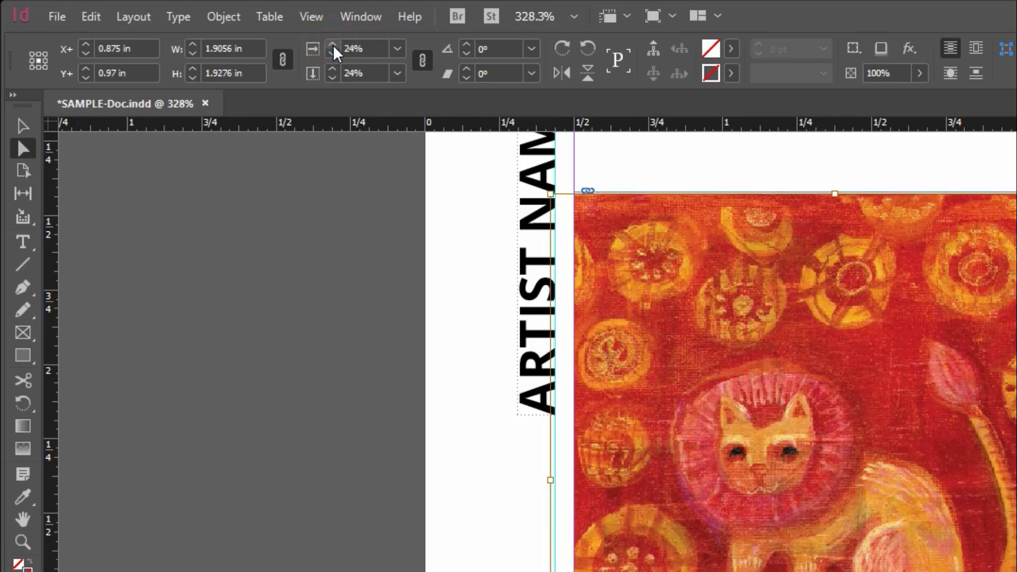
pyautogui.click(333, 44)
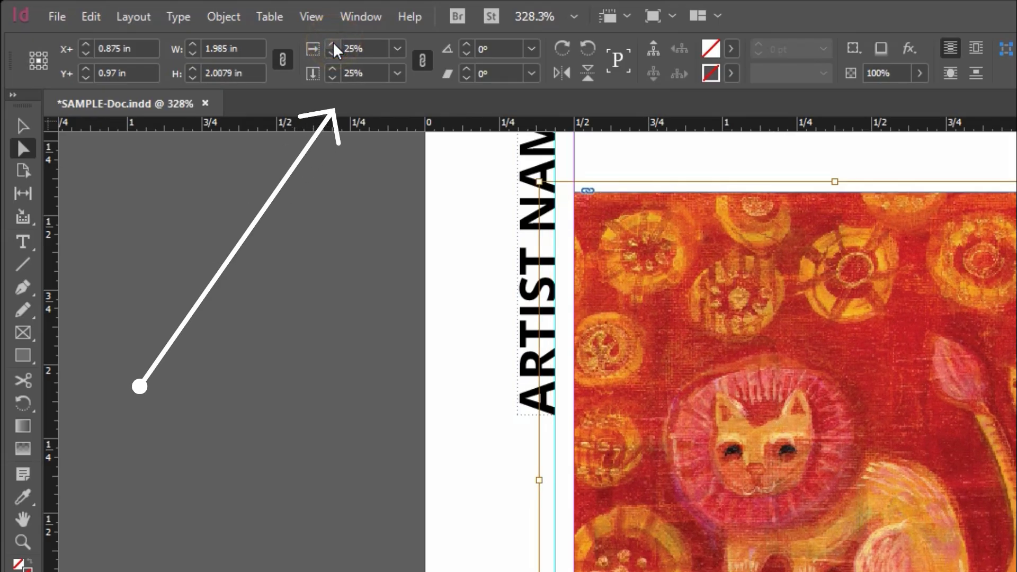
pyautogui.click(334, 42)
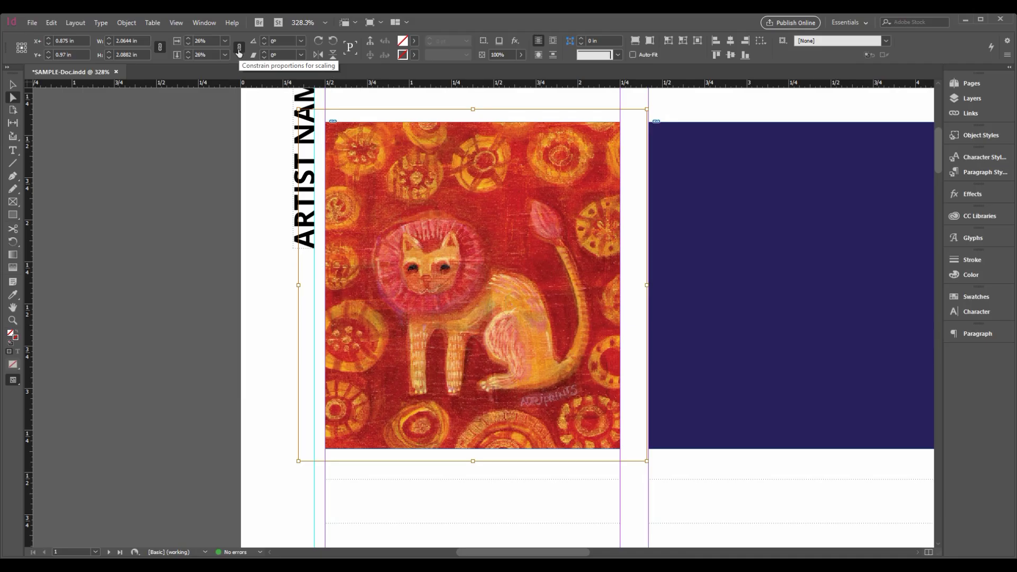
pyautogui.click(422, 64)
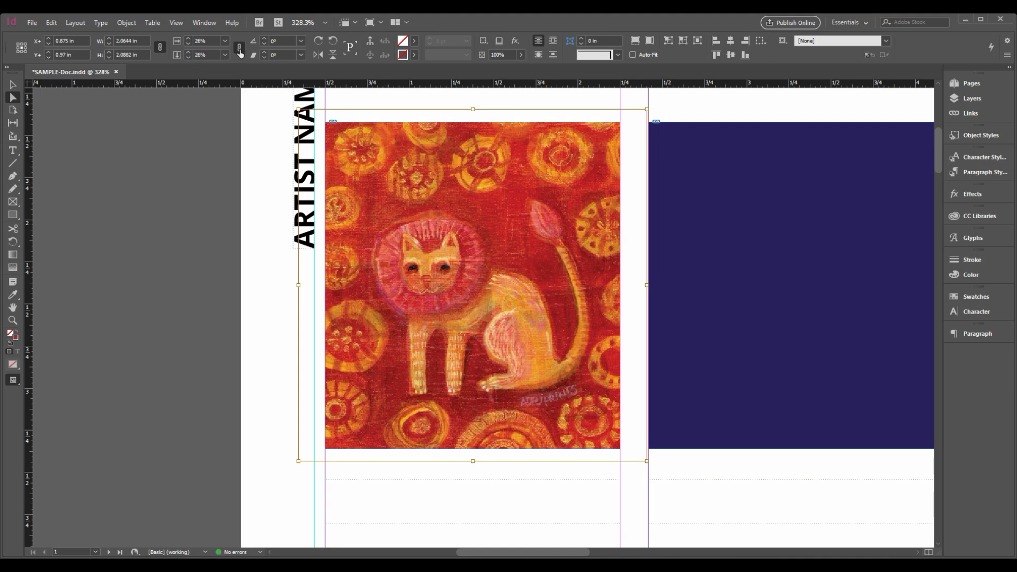
pyautogui.click(264, 174)
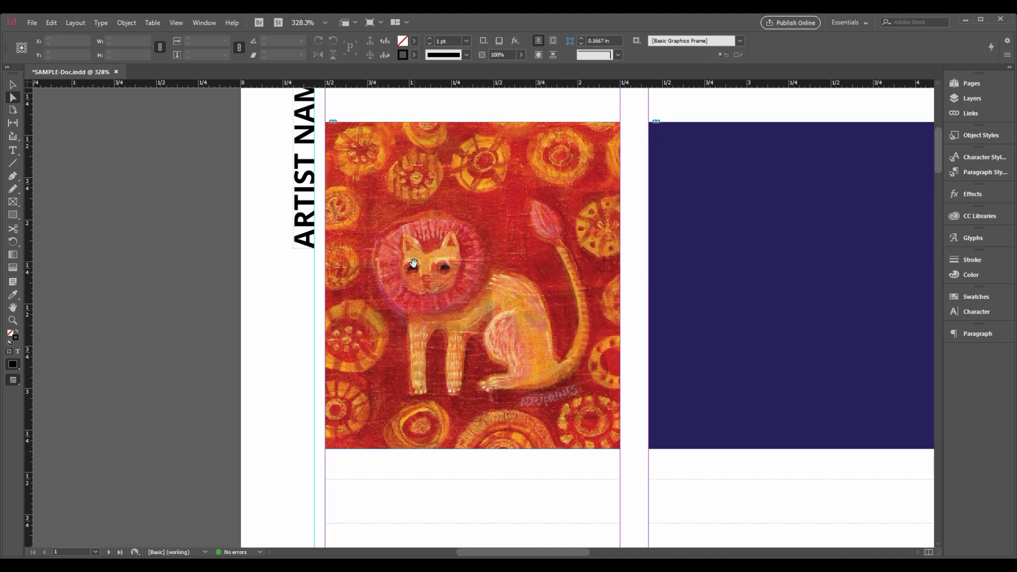
# - Fit the navy "Reach for the Stars" artwork proportionally inside the second frame of the top row
pyautogui.press('shift')
pyautogui.click(763, 471)
pyautogui.press('h')
pyautogui.moveTo(779, 467); pyautogui.dragTo(536, 474)
pyautogui.click(576, 375)
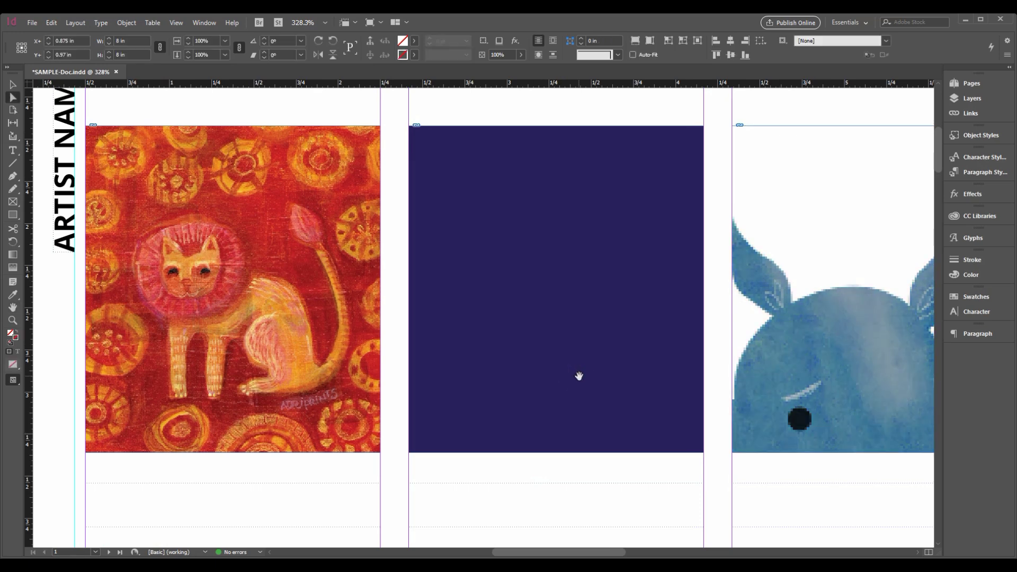
pyautogui.hotkey('ctrl', 'alt', 'shift', 'e')
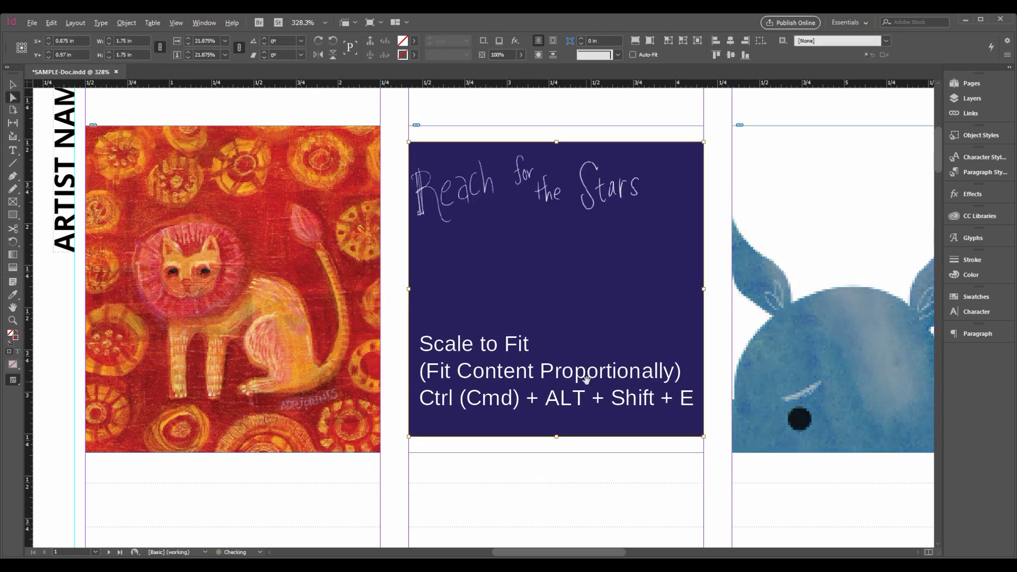
pyautogui.click(583, 309)
pyautogui.click(569, 242)
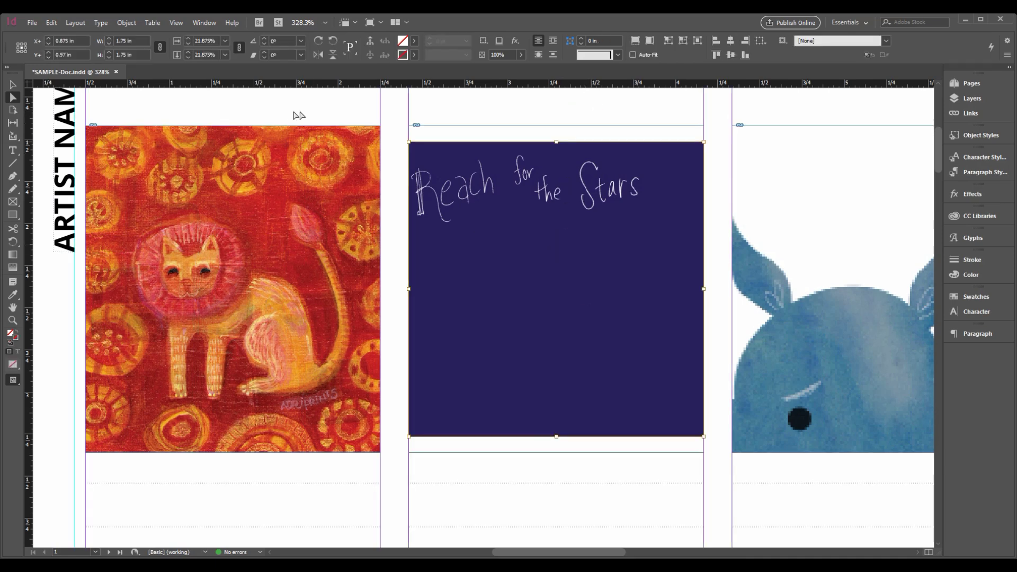
# - Scale the navy artwork to 24%, shift it right so the lettering sits inside the frame, and check it in preview
pyautogui.click(188, 52)
pyautogui.click(188, 52)
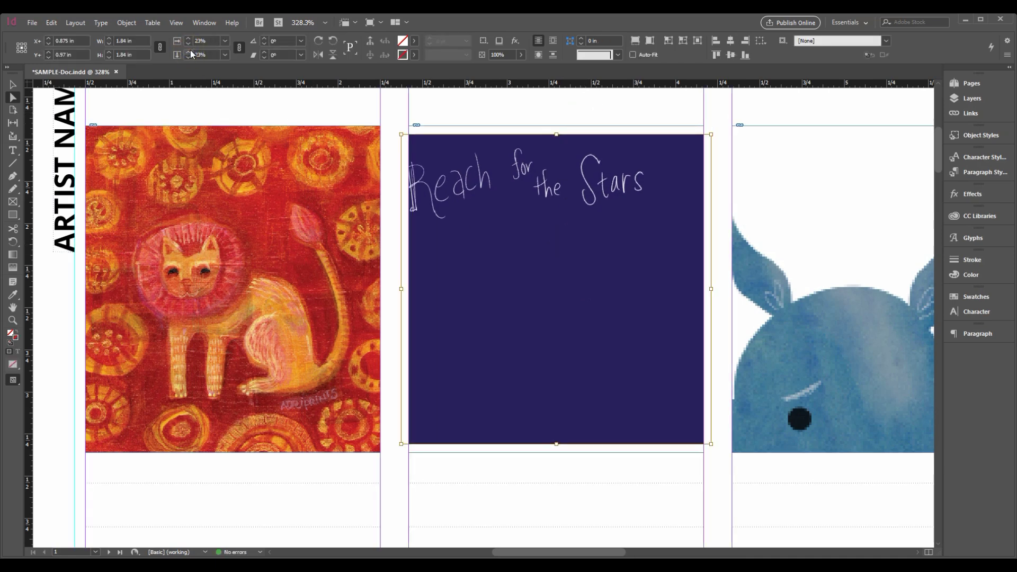
pyautogui.click(189, 52)
pyautogui.moveTo(520, 226); pyautogui.dragTo(535, 225)
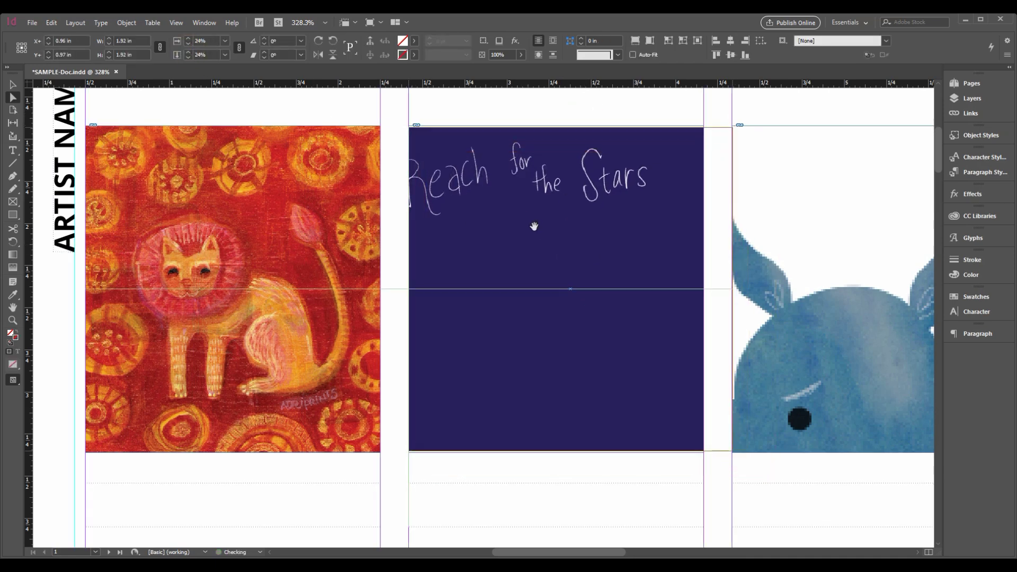
pyautogui.click(596, 116)
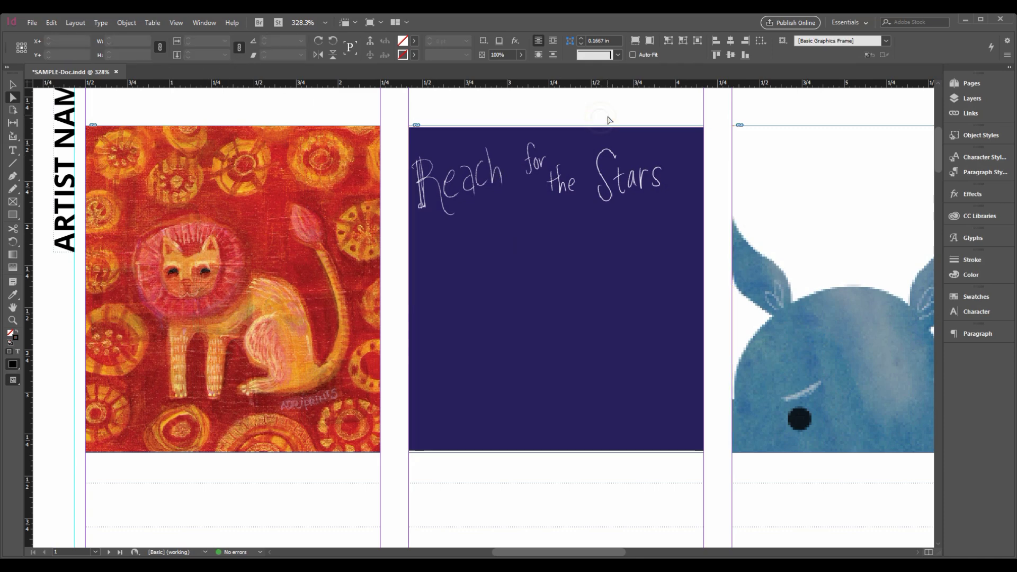
pyautogui.press('w')
pyautogui.press('w')
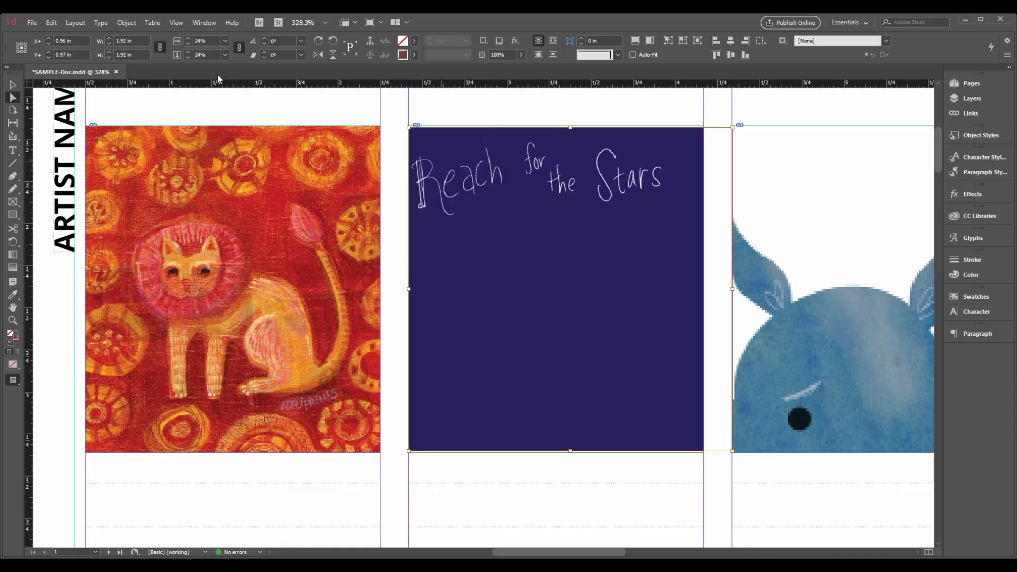
# - Enlarge the navy artwork proportionally to about 25% with the Scale tool from a reference point near its center, and nudge it right
pyautogui.press('s')
pyautogui.click(549, 287)
pyautogui.press('a')
pyautogui.click(568, 267)
pyautogui.press('s')
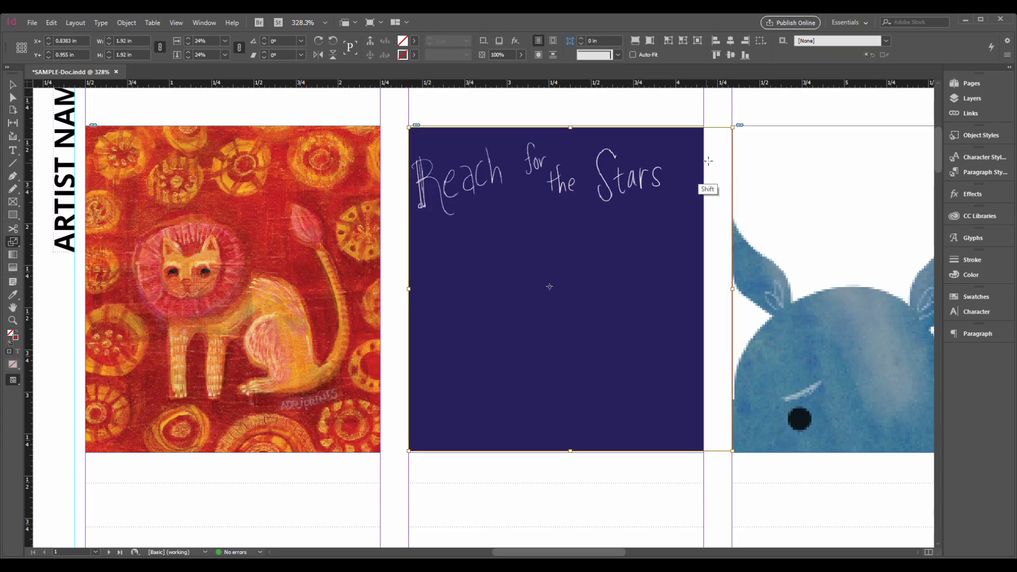
pyautogui.keyDown('shift'); pyautogui.click(712, 157); pyautogui.keyUp('shift')
pyautogui.moveTo(751, 133); pyautogui.dragTo(715, 155)
pyautogui.press('a')
pyautogui.press('Right')
pyautogui.press('Right')
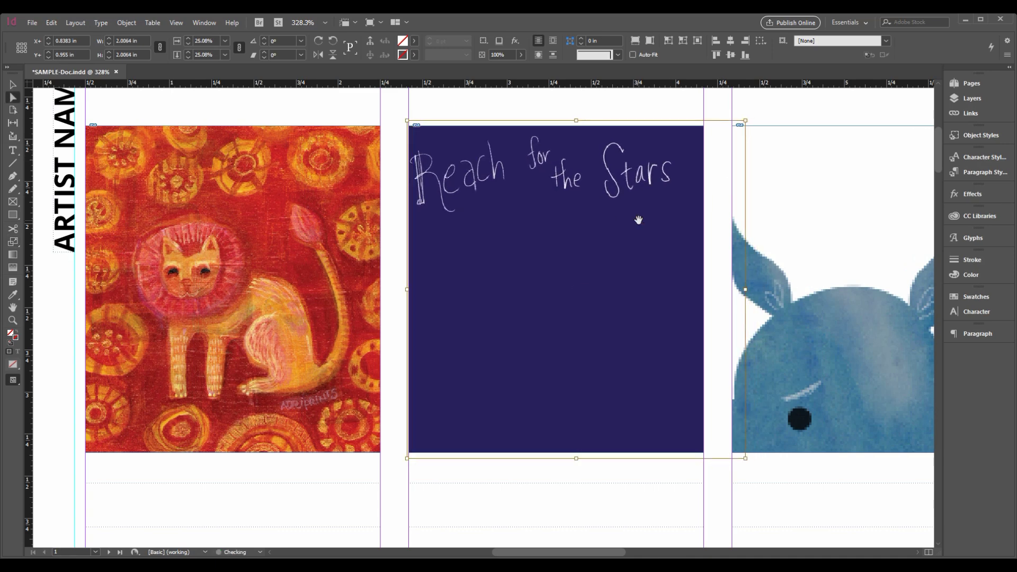
# - Enlarge the navy artwork proportionally to about 27.2% from a reference point near its upper-left corner, and nudge it right
pyautogui.press('s')
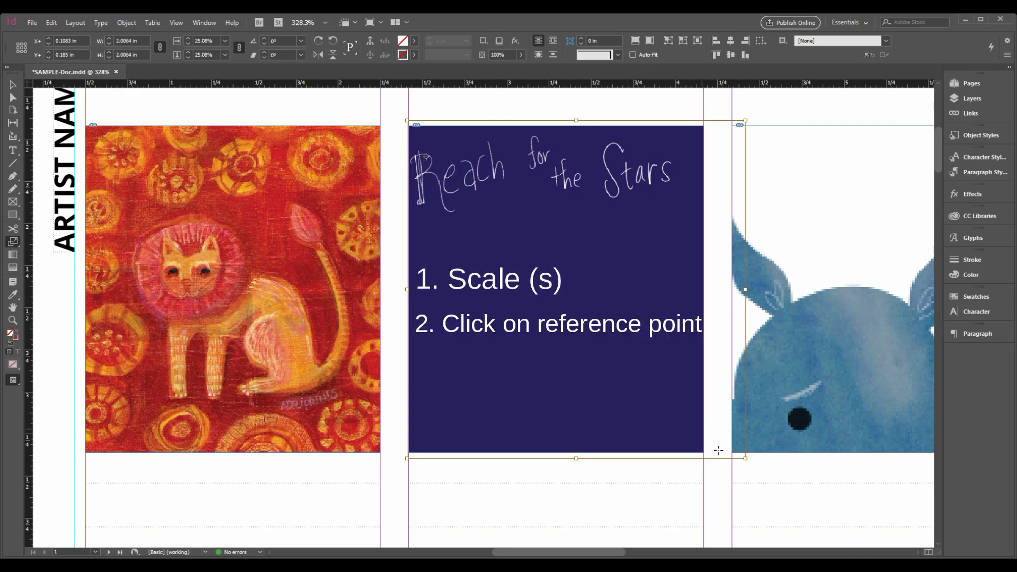
pyautogui.keyDown('shift'); pyautogui.click(737, 454); pyautogui.keyUp('shift')
pyautogui.keyDown('shift'); pyautogui.moveTo(768, 479); pyautogui.dragTo(771, 473); pyautogui.keyUp('shift')
pyautogui.press('v')
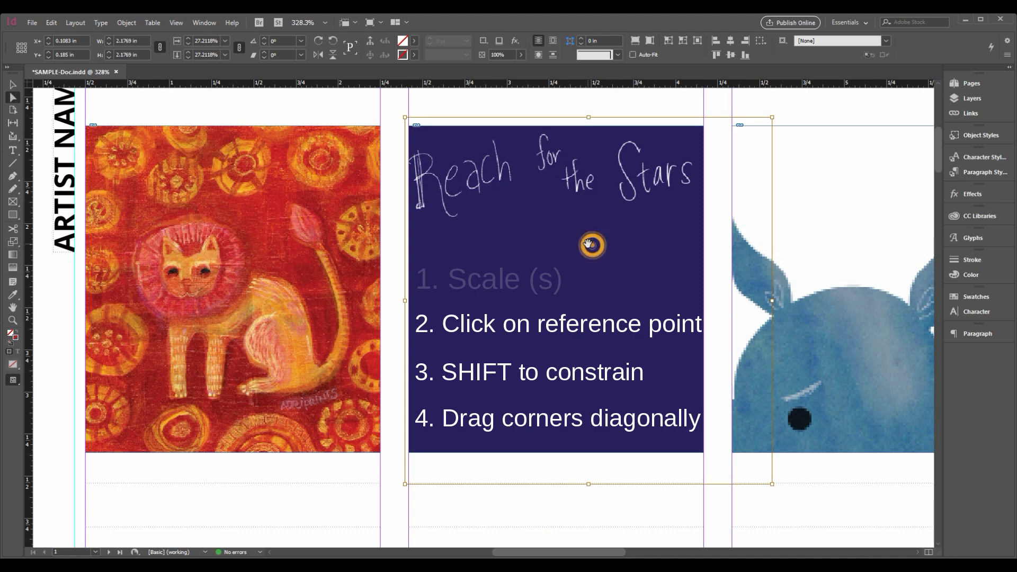
pyautogui.press('Right')
pyautogui.press('Right')
pyautogui.press('Left')
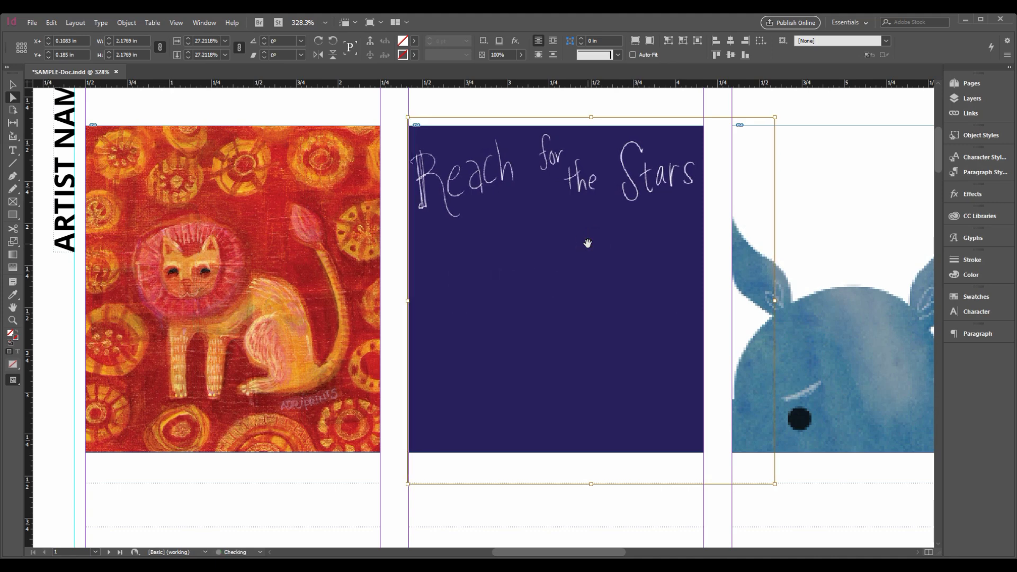
# - Set the navy artwork's horizontal and vertical scale to 28%, deselect it and check the result in preview
pyautogui.press('s')
pyautogui.moveTo(726, 482); pyautogui.dragTo(765, 482)
pyautogui.click(189, 44)
pyautogui.click(188, 45)
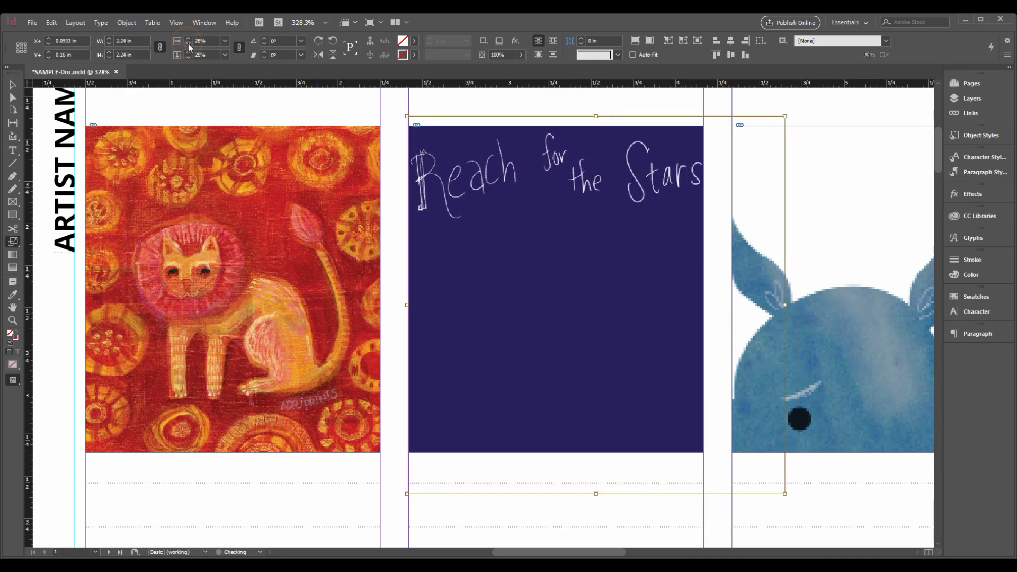
pyautogui.click(189, 45)
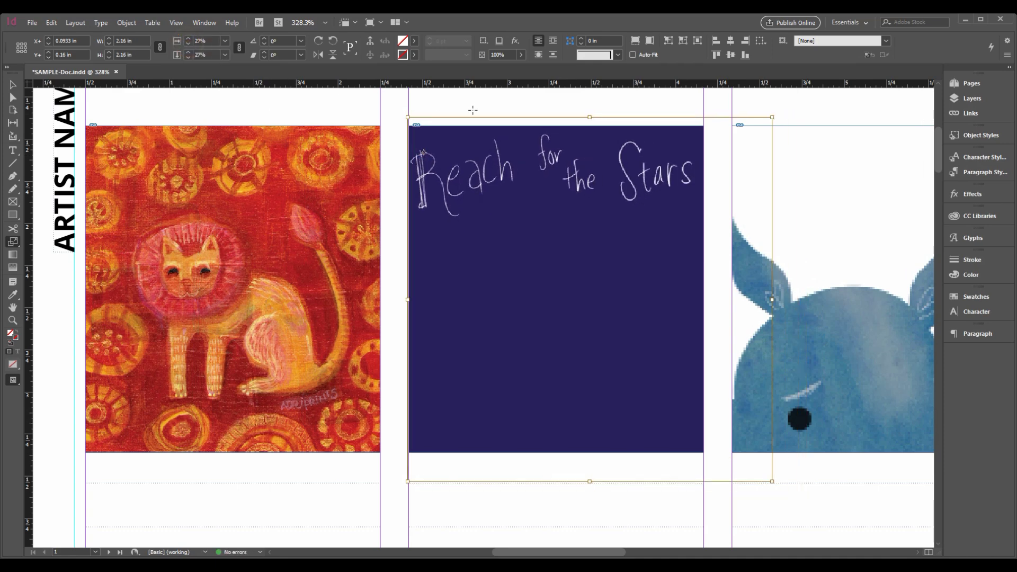
pyautogui.click(188, 38)
pyautogui.press('v')
pyautogui.click(647, 105)
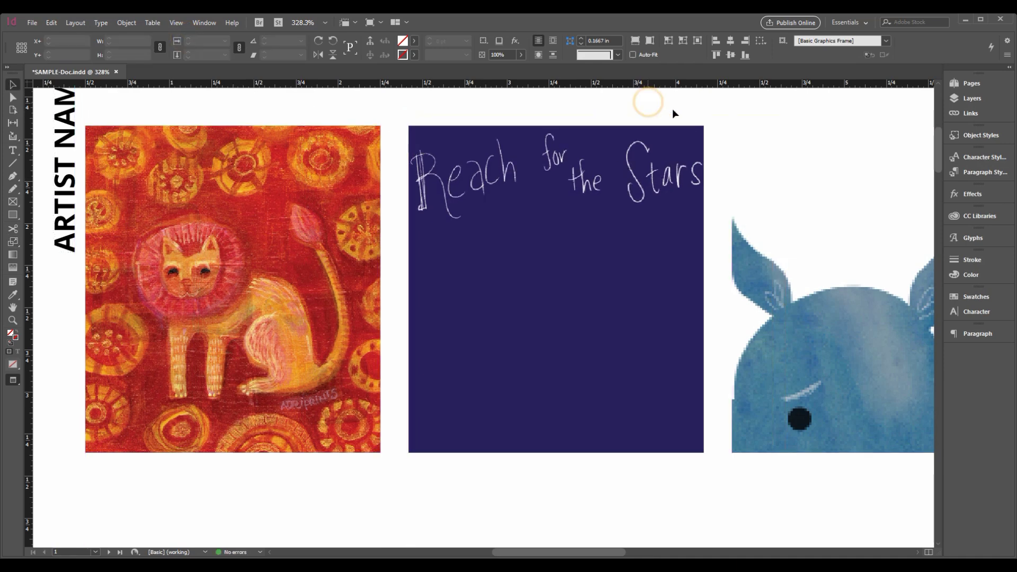
pyautogui.press('w')
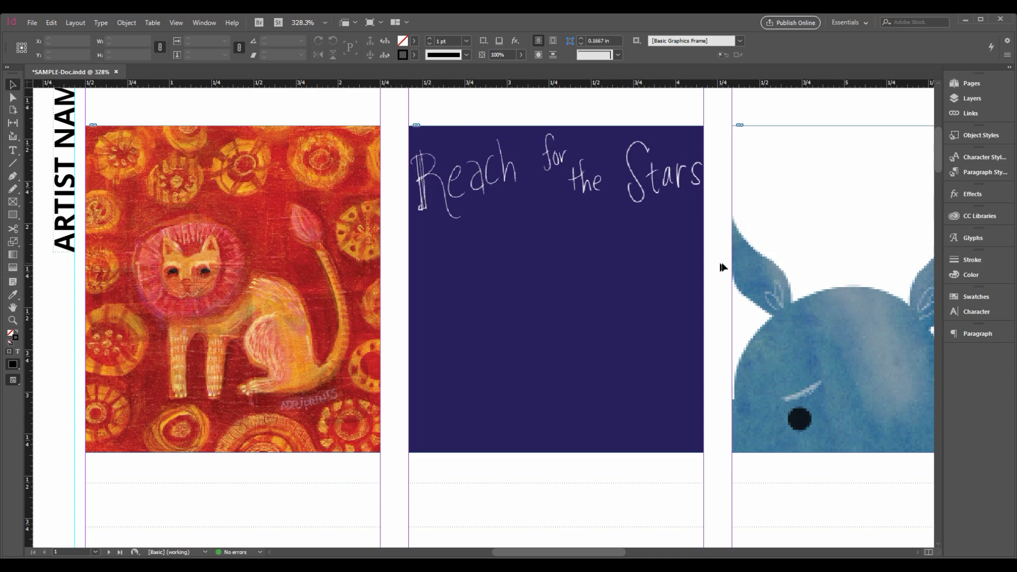
pyautogui.moveTo(719, 262)
pyautogui.mouseDown()
pyautogui.moveTo(620, 312)
pyautogui.moveTo(441, 304)
pyautogui.moveTo(538, 329)
pyautogui.mouseUp()
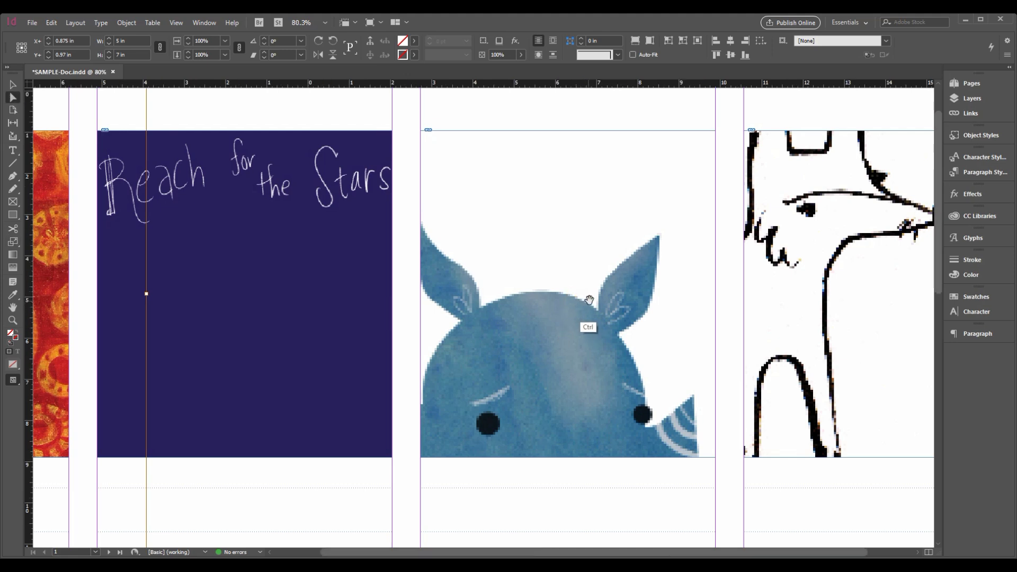
pyautogui.hotkey('ctrl', '0')
pyautogui.click(708, 206)
pyautogui.moveTo(708, 191); pyautogui.dragTo(721, 238)
pyautogui.press('a')
pyautogui.click(546, 254)
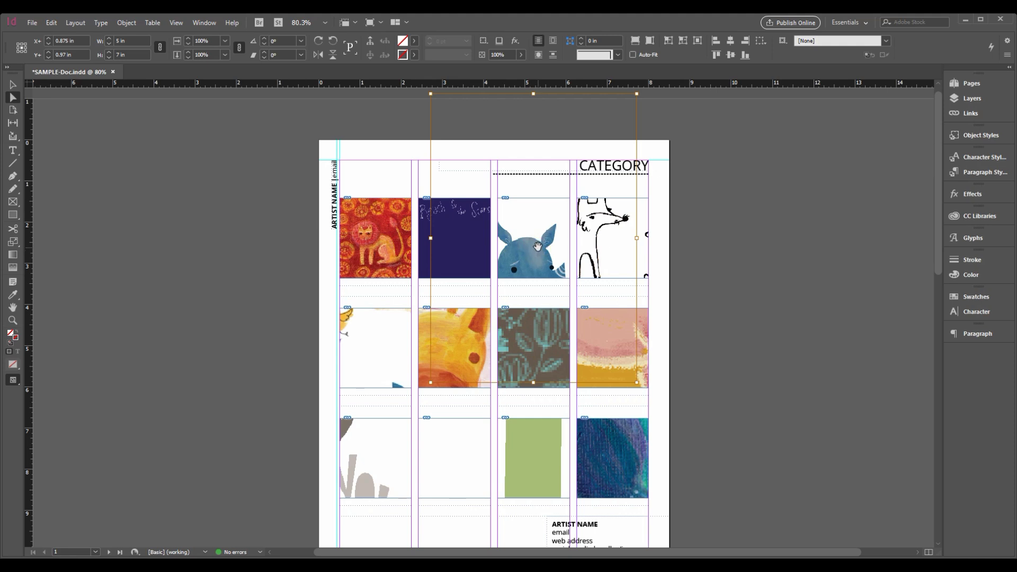
pyautogui.press('e')
pyautogui.press('v')
pyautogui.click(689, 217)
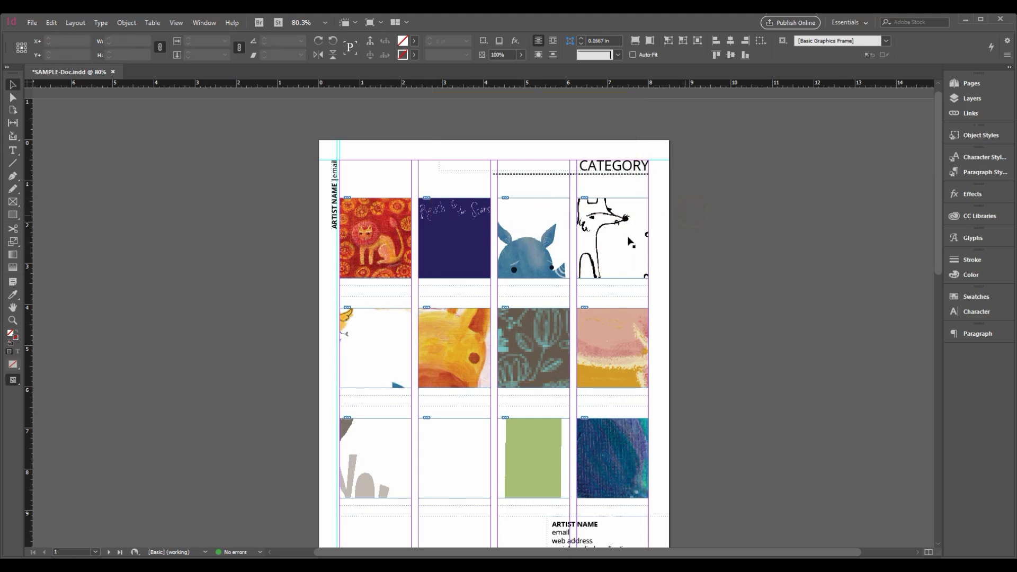
# - Scale the blue rhino artwork proportionally to 37% with the Scale tool, nudge it down to reveal the lettering, and deselect it
pyautogui.press('a')
pyautogui.click(533, 246)
pyautogui.press('e')
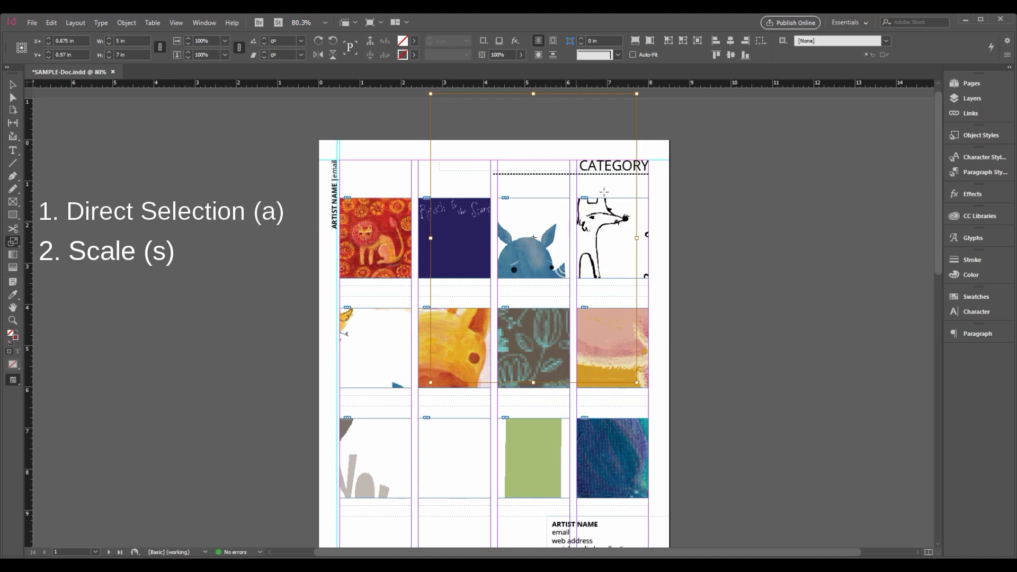
pyautogui.press('shift')
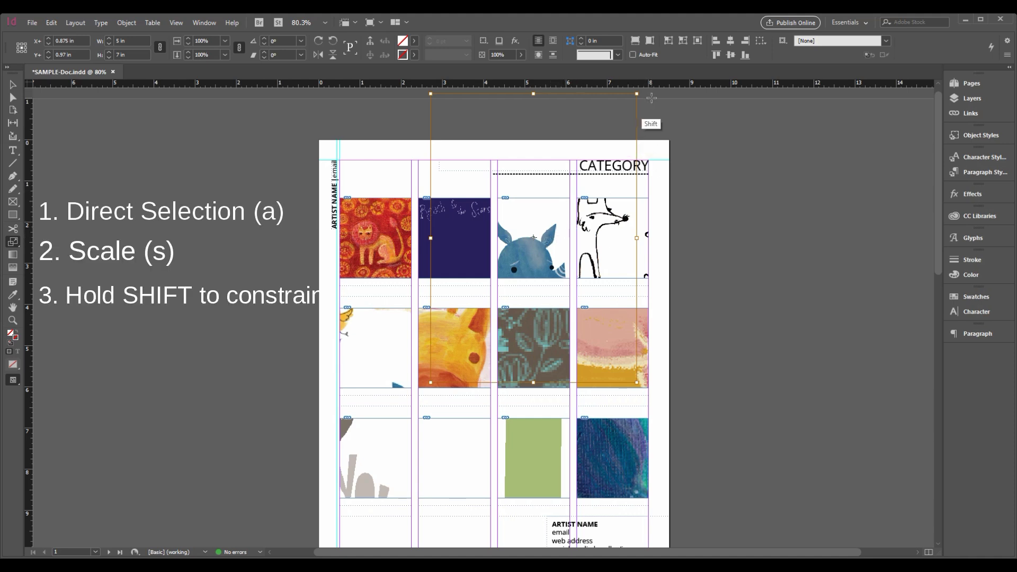
pyautogui.moveTo(627, 130); pyautogui.dragTo(581, 190)
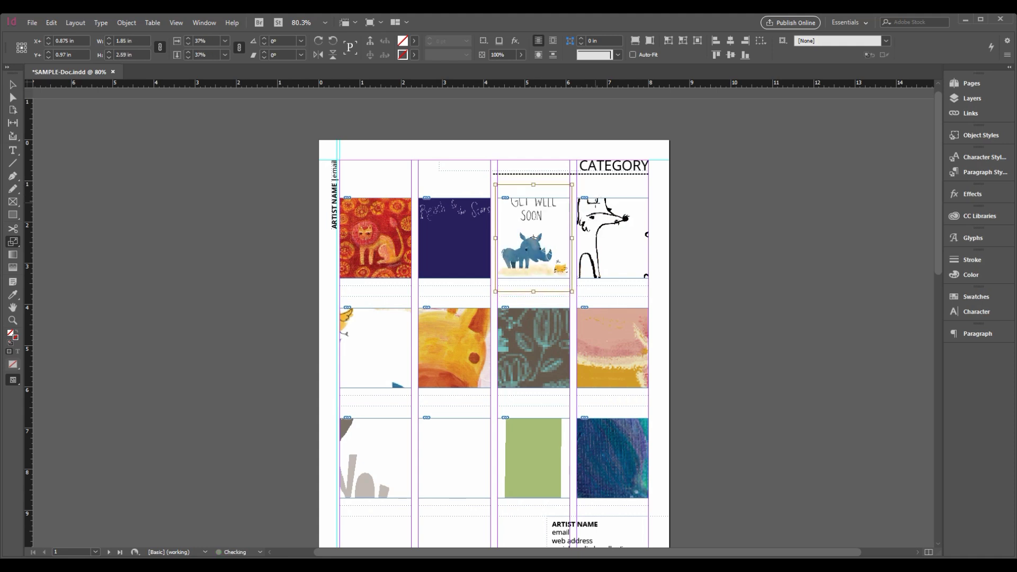
pyautogui.press('a')
pyautogui.hotkey('shift', 'Down')
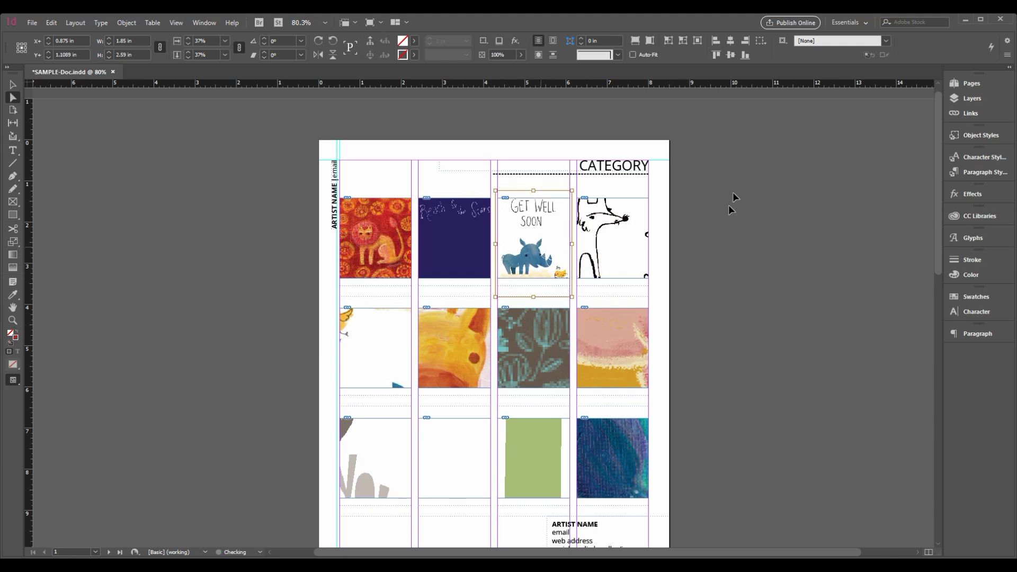
pyautogui.click(736, 232)
# - Reduce the "Get Well Soon" rhino artwork proportionally to about 35.3% with the Scale tool, then deselect it
pyautogui.press('z')
pyautogui.moveTo(477, 183); pyautogui.dragTo(603, 298)
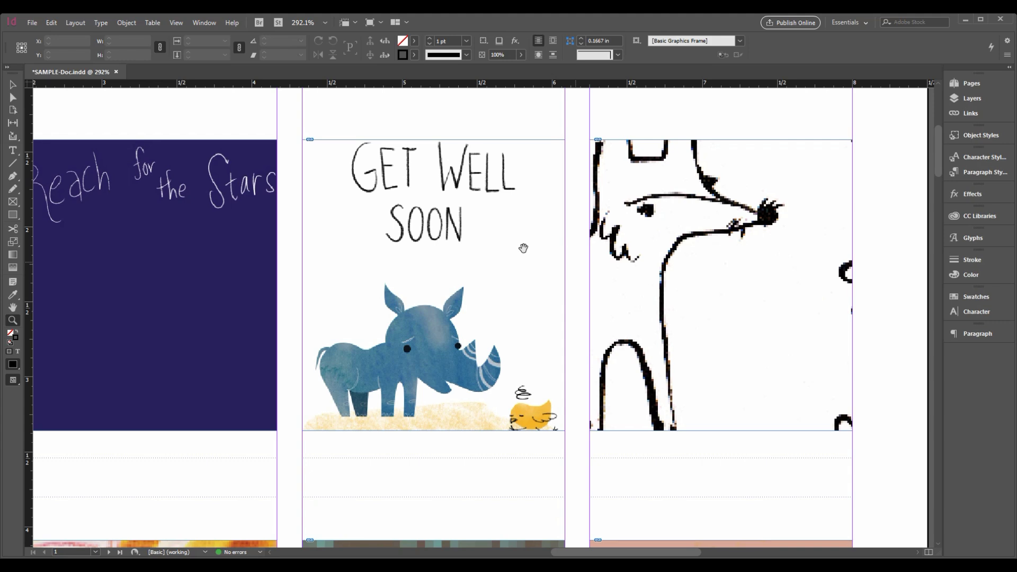
pyautogui.press('a')
pyautogui.click(473, 261)
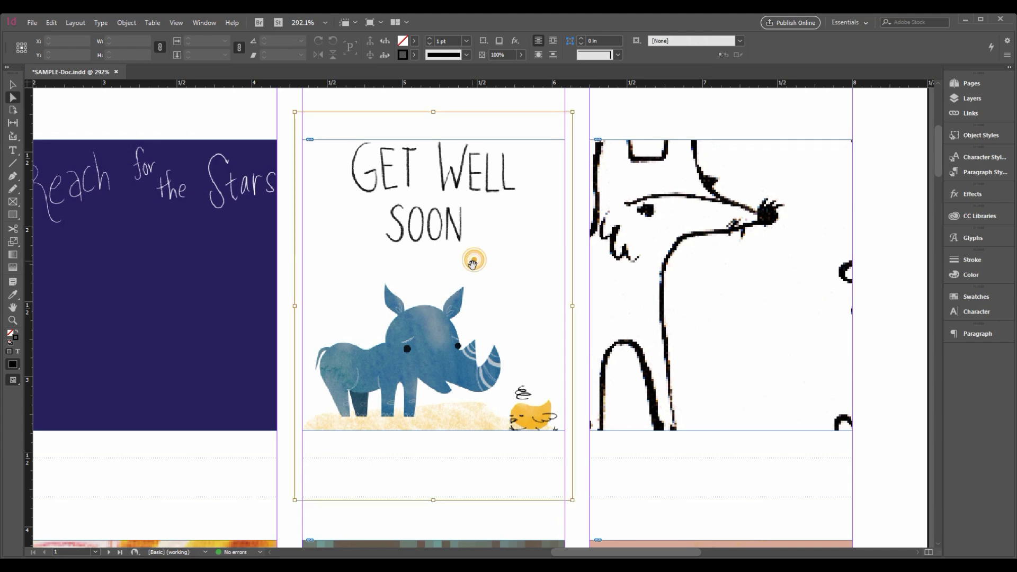
pyautogui.press('e')
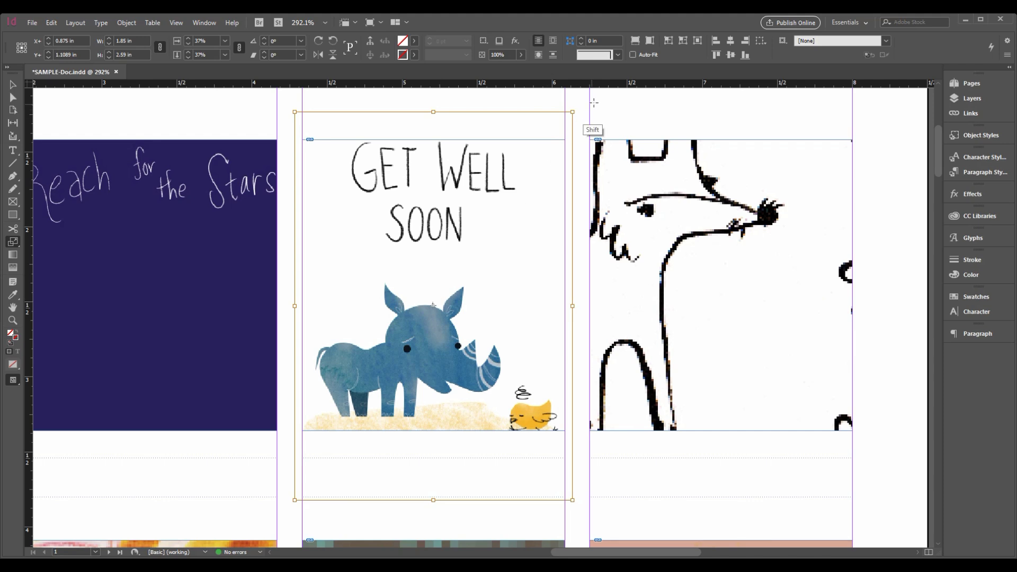
pyautogui.moveTo(573, 112); pyautogui.dragTo(599, 125)
pyautogui.press('v')
pyautogui.press('a')
pyautogui.press('v')
pyautogui.hotkey('ctrl', 'shift', 'a')
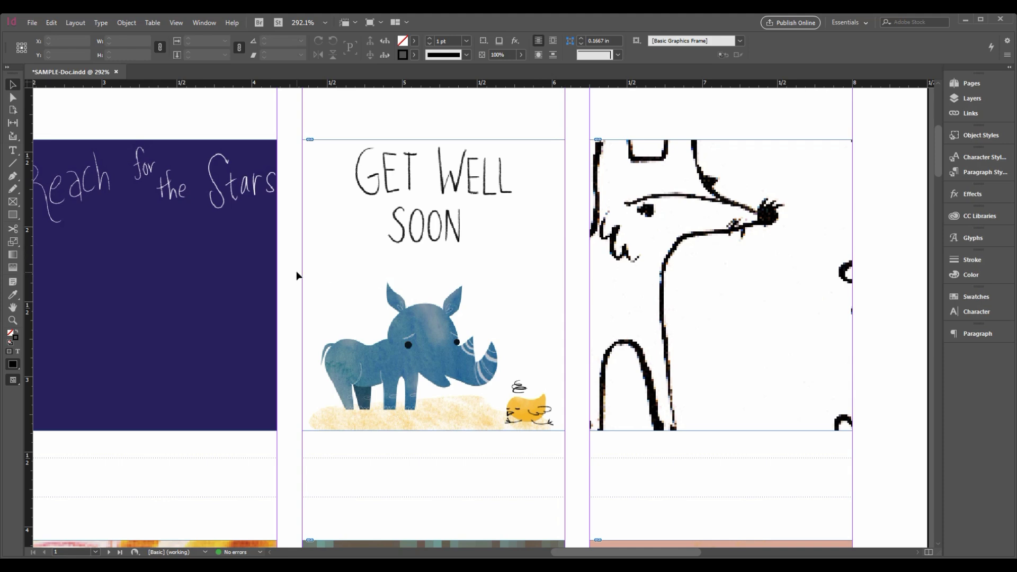
# - Duplicate the "Get Well Soon" frame, crop the copy to the lettering at 0.72 in high, and align it over the original's upper part
pyautogui.click(498, 297)
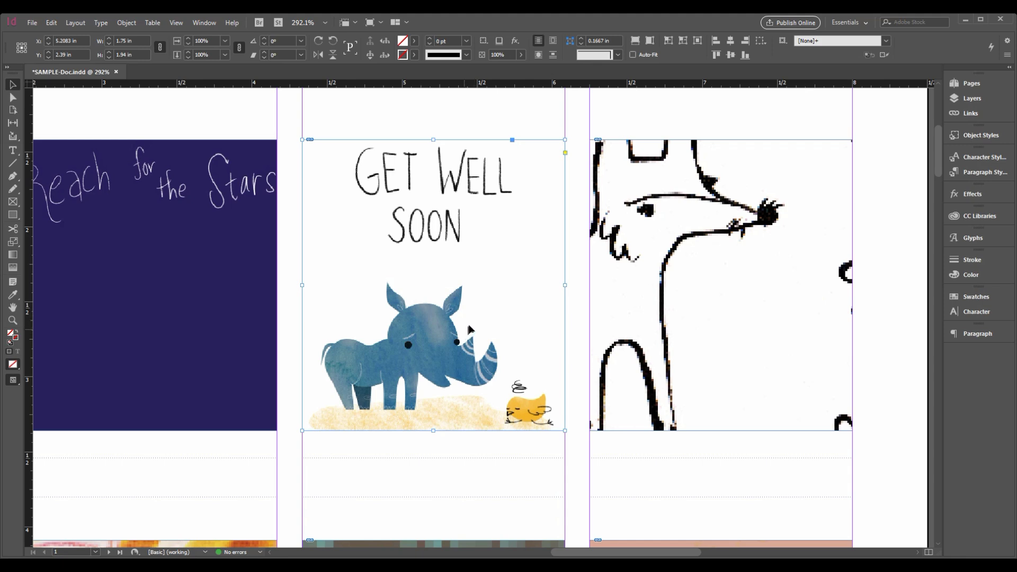
pyautogui.hotkey('ctrl', 'v')
pyautogui.moveTo(484, 477); pyautogui.dragTo(482, 298)
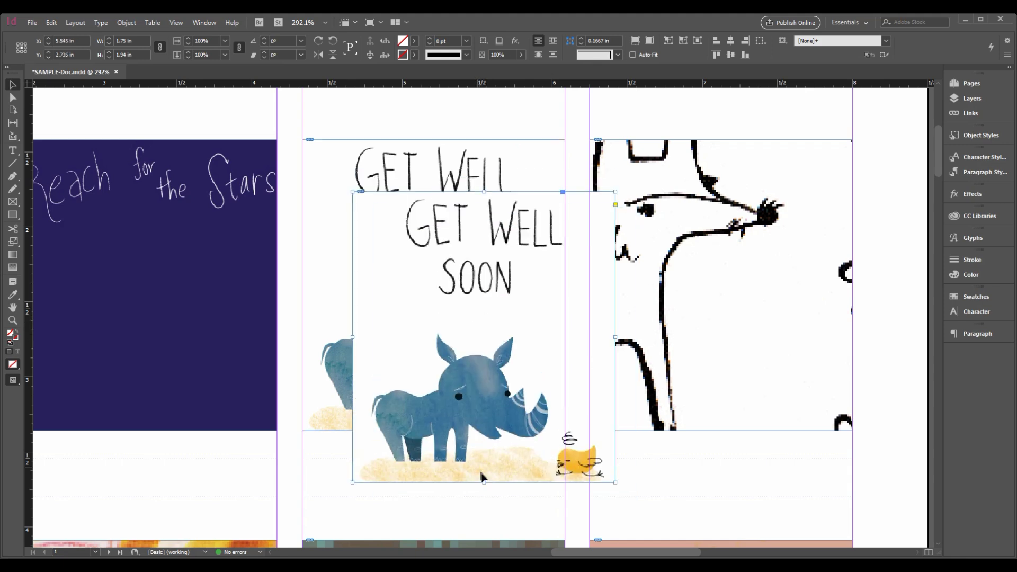
pyautogui.moveTo(479, 256); pyautogui.dragTo(429, 206)
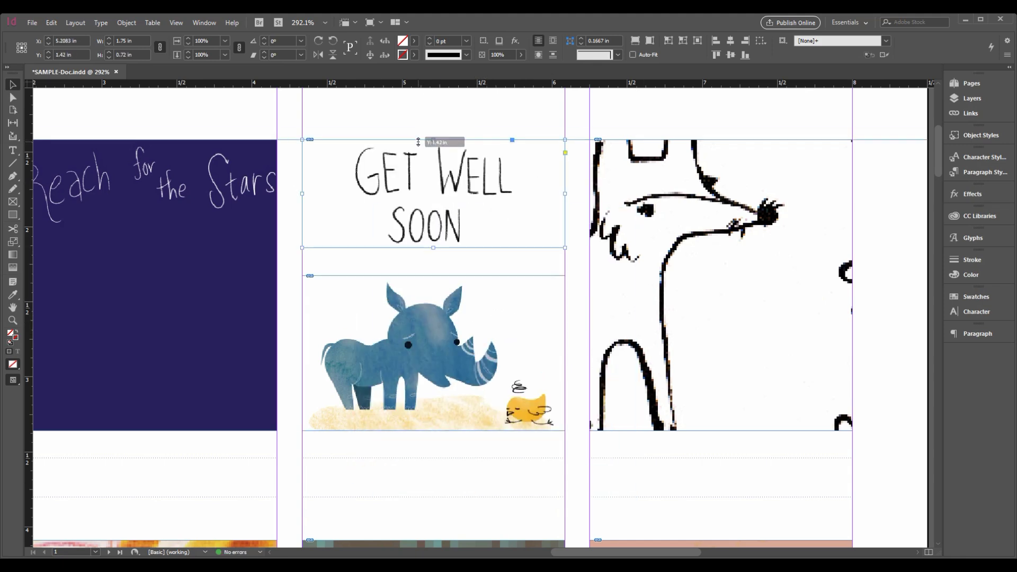
# - Move the cropped rhino frame up beneath the lettering frame and extend its lower edge to the guide along the row's bottom
pyautogui.click(498, 309)
pyautogui.moveTo(497, 310); pyautogui.dragTo(498, 284)
pyautogui.moveTo(433, 405); pyautogui.dragTo(458, 434)
# - Nudge the rhino artwork down inside its frame so the rhino and chick sit just above the lower frame edge
pyautogui.press('a')
pyautogui.click(441, 390)
pyautogui.press('Down')
pyautogui.press('Down')
pyautogui.press('Down')
pyautogui.press('Down')
pyautogui.press('Down')
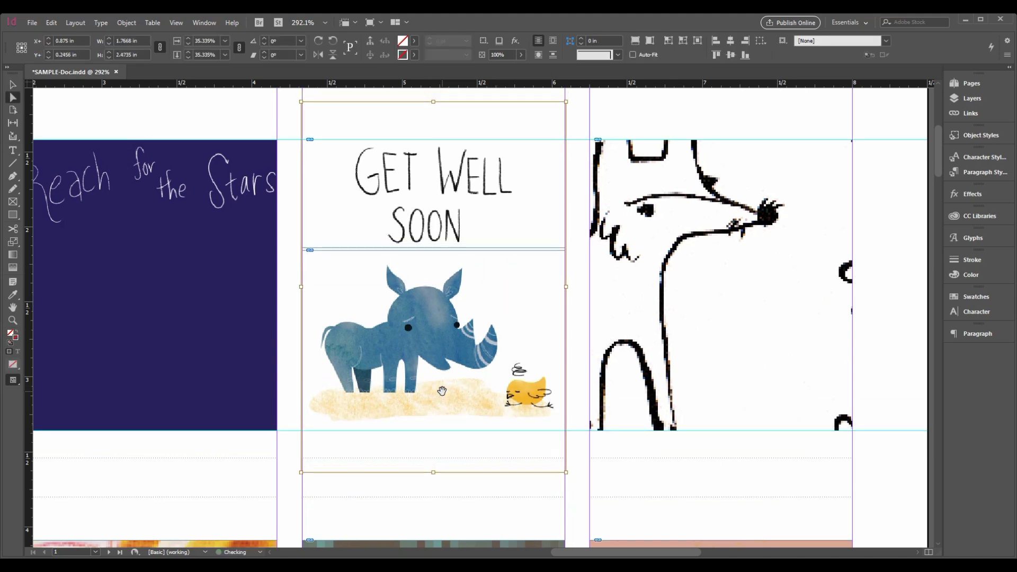
pyautogui.press('Down')
pyautogui.press('Up')
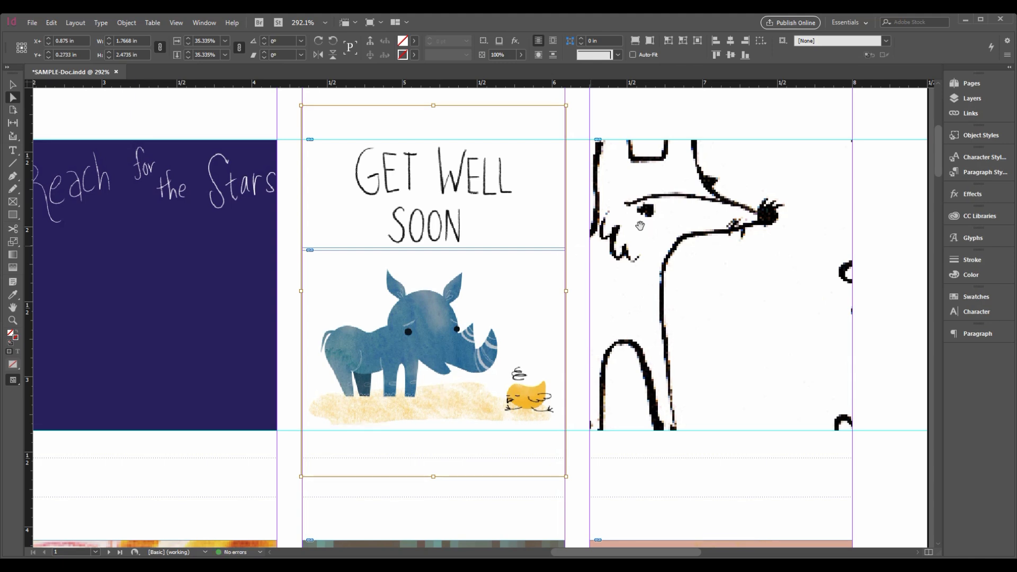
# - Lower the upper edge of the rhino frame to leave a gap below the lettering frame, making it 1.125 in high
pyautogui.press('v')
pyautogui.click(570, 291)
pyautogui.click(477, 291)
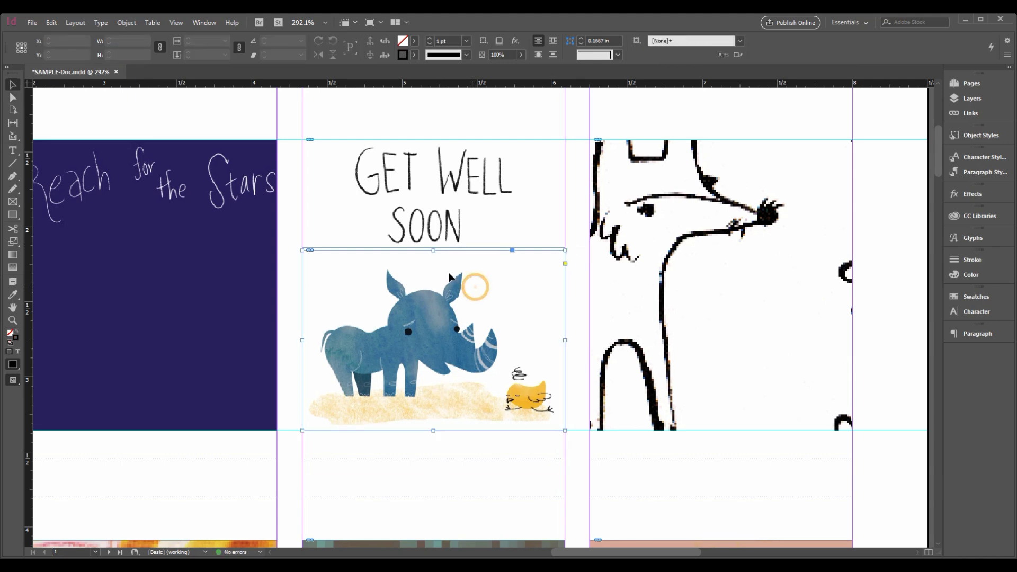
pyautogui.moveTo(433, 250); pyautogui.dragTo(434, 263)
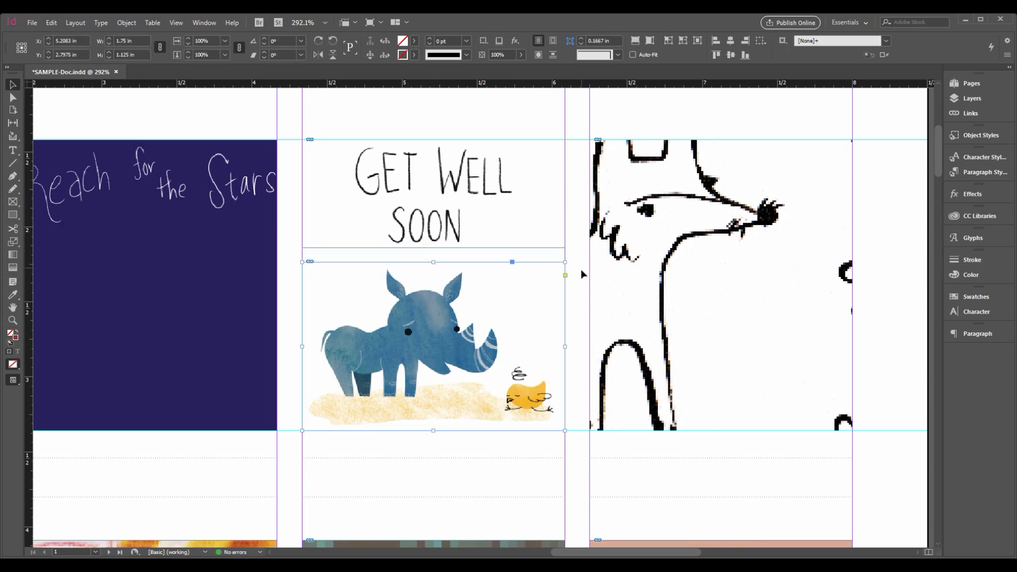
# - Fit the fox artwork proportionally to its frame and enlarge it so the fox fills more of the frame
pyautogui.press('h')
pyautogui.moveTo(579, 268); pyautogui.dragTo(788, 273)
pyautogui.moveTo(578, 397); pyautogui.dragTo(757, 401)
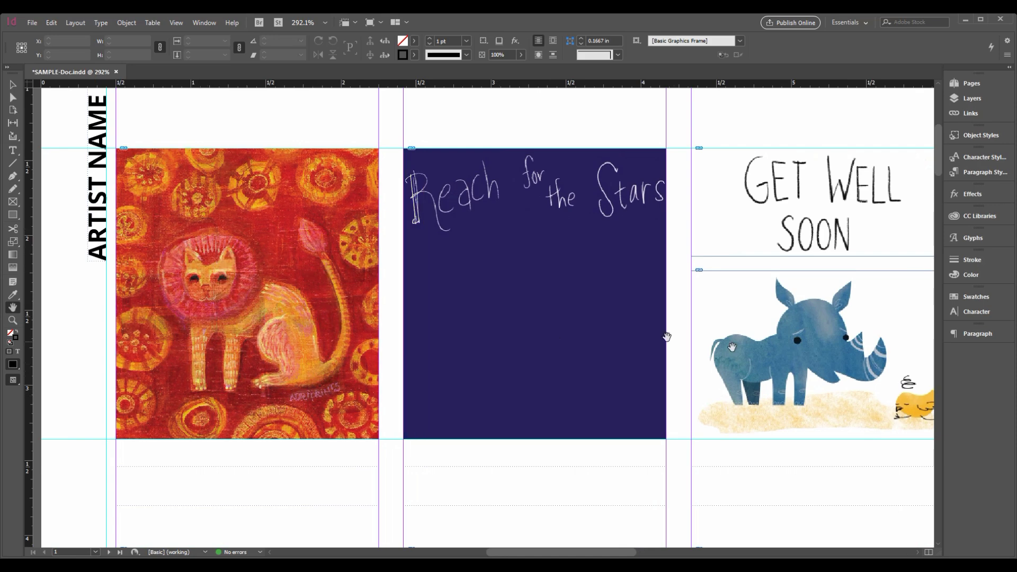
pyautogui.moveTo(784, 376); pyautogui.dragTo(210, 402)
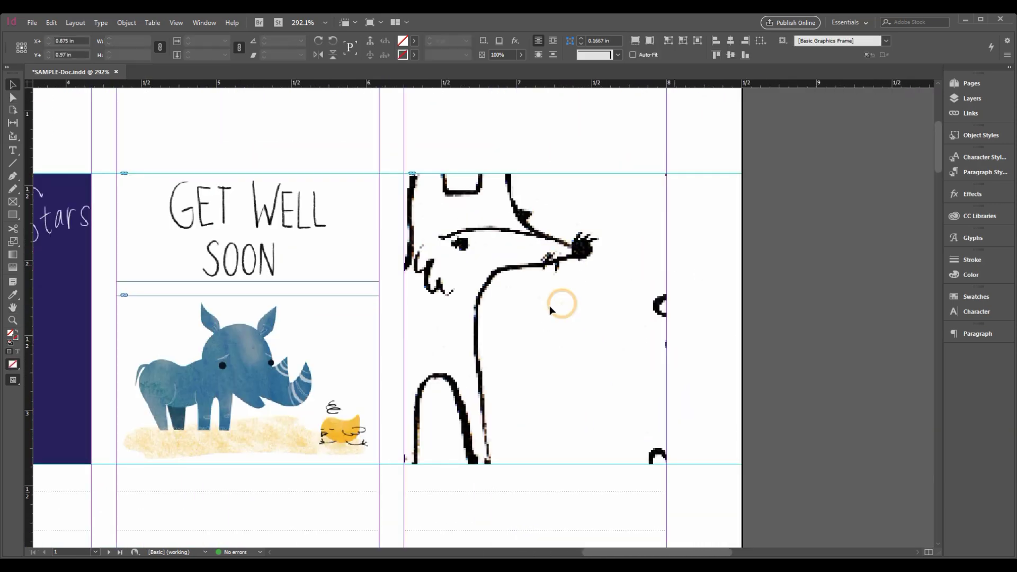
pyautogui.hotkey('ctrl', '0')
pyautogui.hotkey('ctrl', 'alt', 'shift', 'e')
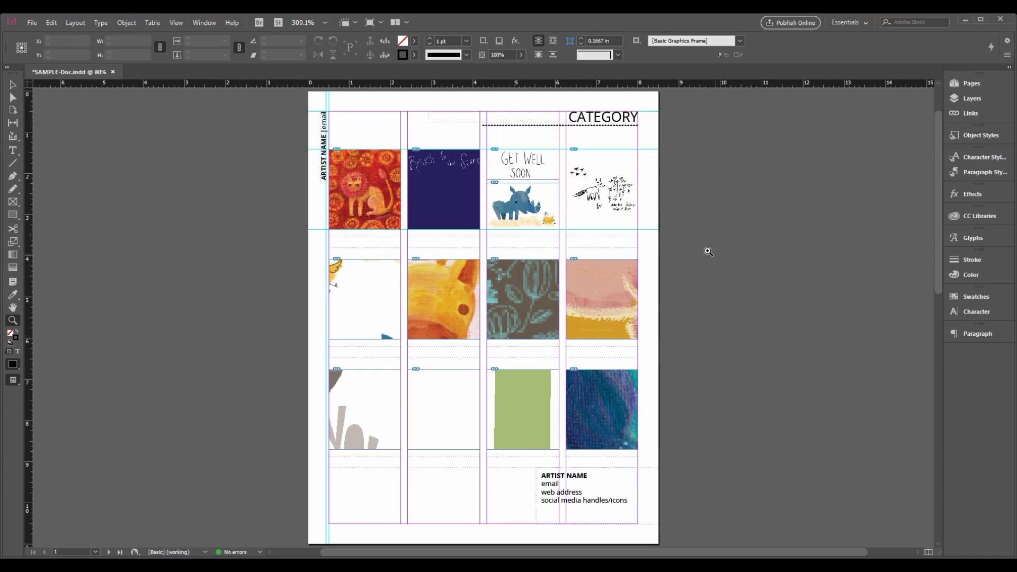
pyautogui.hotkey('ctrl', '=')
pyautogui.moveTo(101, 347); pyautogui.dragTo(314, 349)
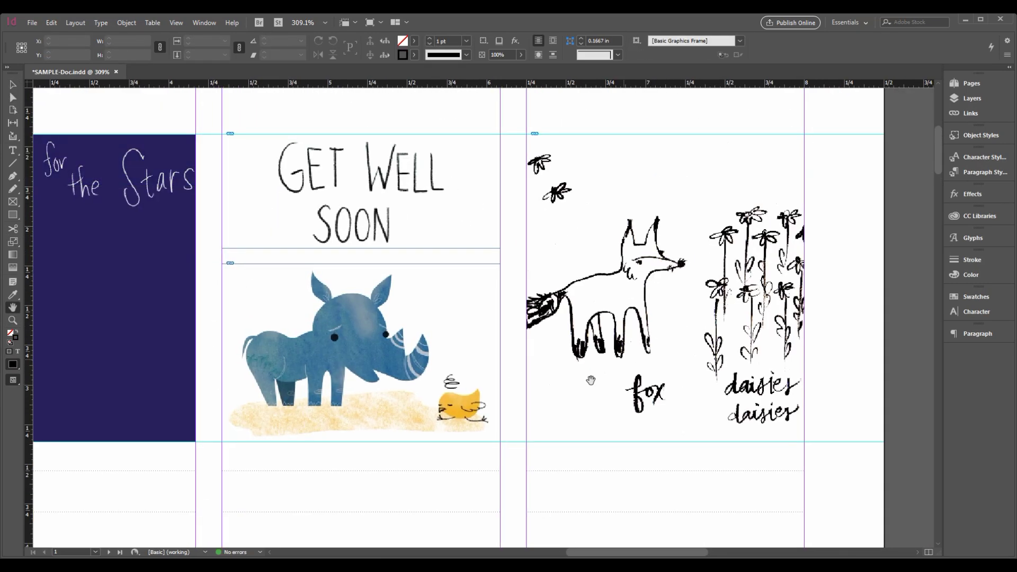
# - Fit the rhino trio, giraffe, floral pattern and stacked animals artwork of the second row proportionally into their frames
pyautogui.hotkey('ctrl', '-')
pyautogui.click(335, 359)
pyautogui.hotkey('ctrl', 'alt', 'shift', 'e')
pyautogui.click(477, 364)
pyautogui.hotkey('ctrl', 'alt', 'shift', 'e')
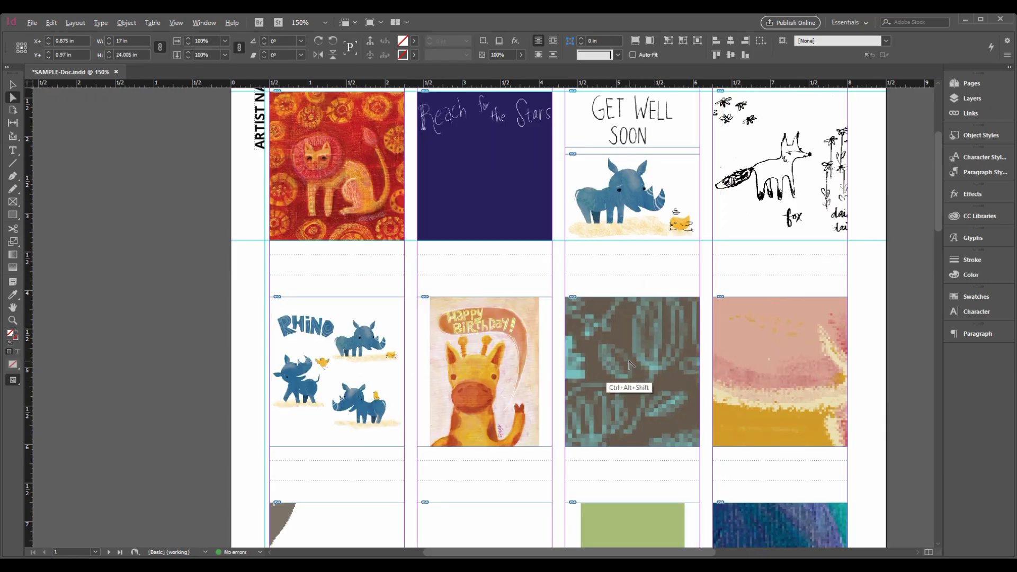
pyautogui.click(614, 393)
pyautogui.hotkey('ctrl', 'alt', 'shift', 'e')
pyautogui.click(771, 378)
pyautogui.hotkey('ctrl', 'alt', 'shift', 'e')
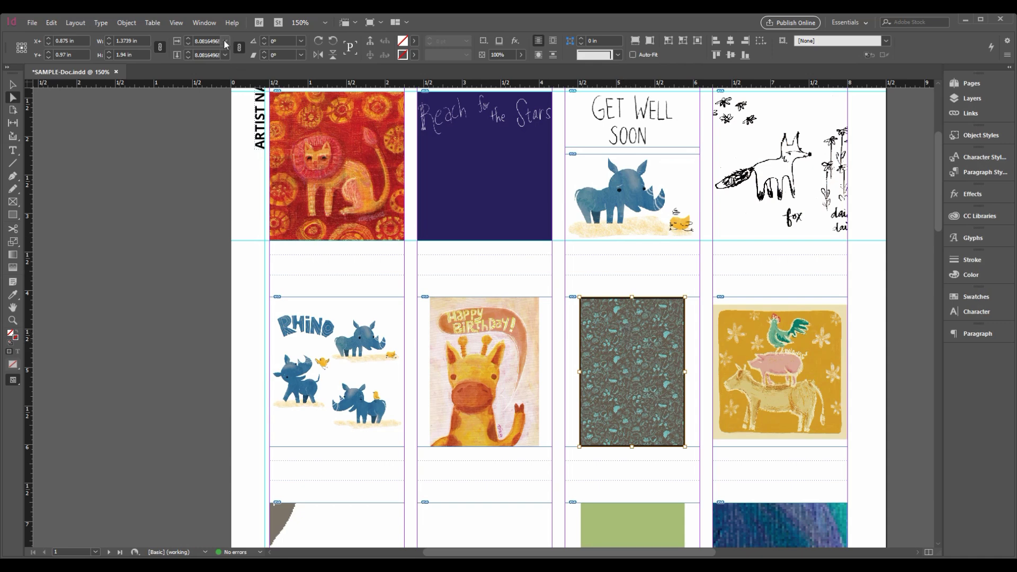
# - Set the dark floral pattern's horizontal and vertical scale to 25% and deselect it
pyautogui.click(225, 54)
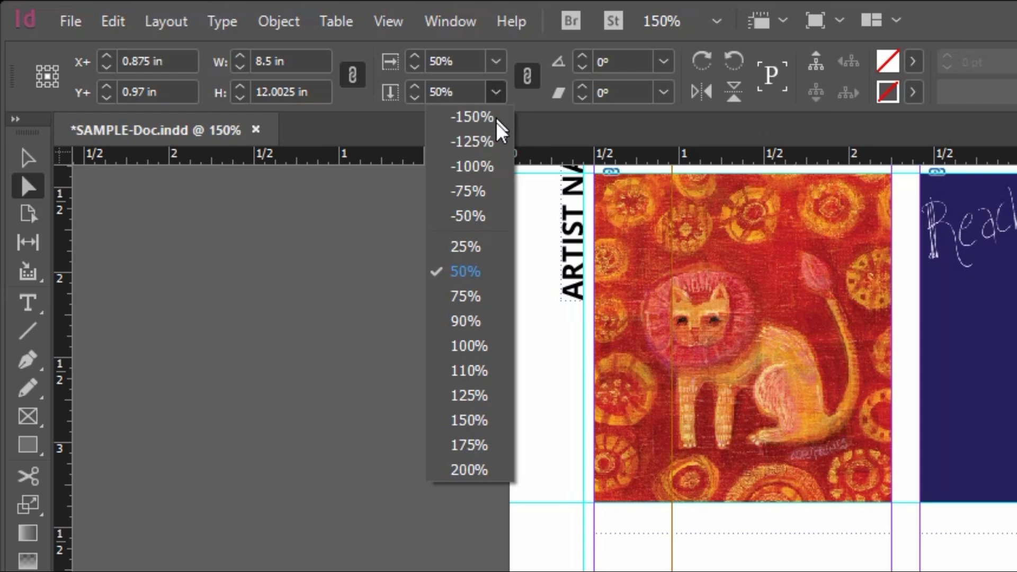
pyautogui.click(483, 248)
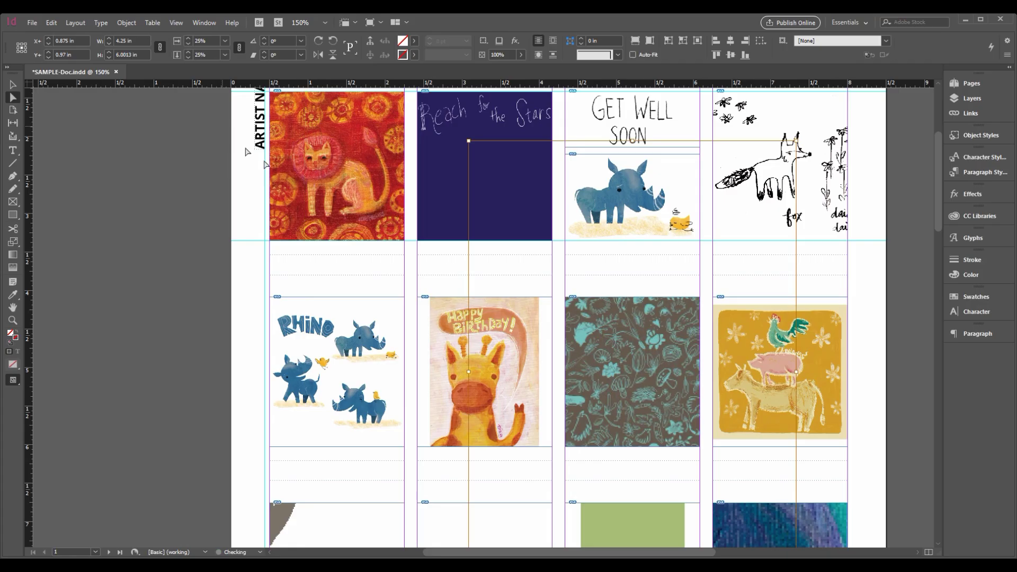
pyautogui.click(682, 287)
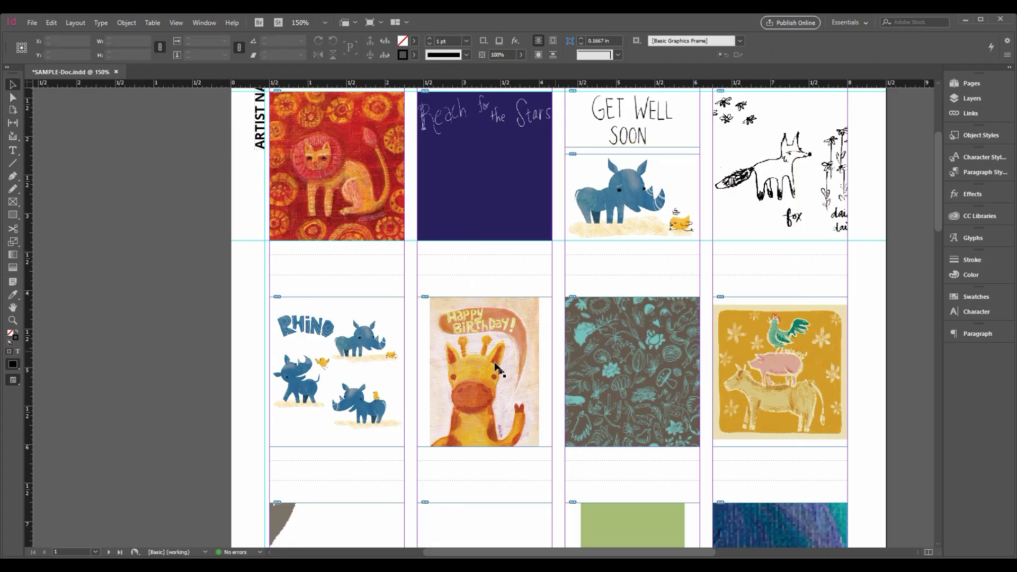
# - Look up the Fill Frame Proportionally command and its shortcut among the object fitting commands
pyautogui.hotkey('ctrl', '-')
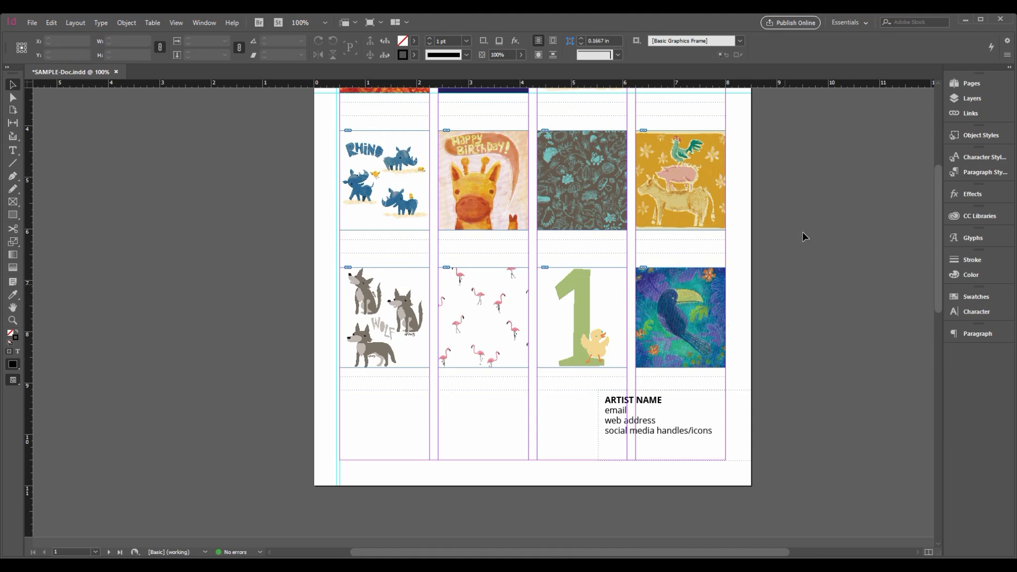
pyautogui.press('space')
pyautogui.moveTo(811, 230); pyautogui.dragTo(796, 348)
pyautogui.click(126, 23)
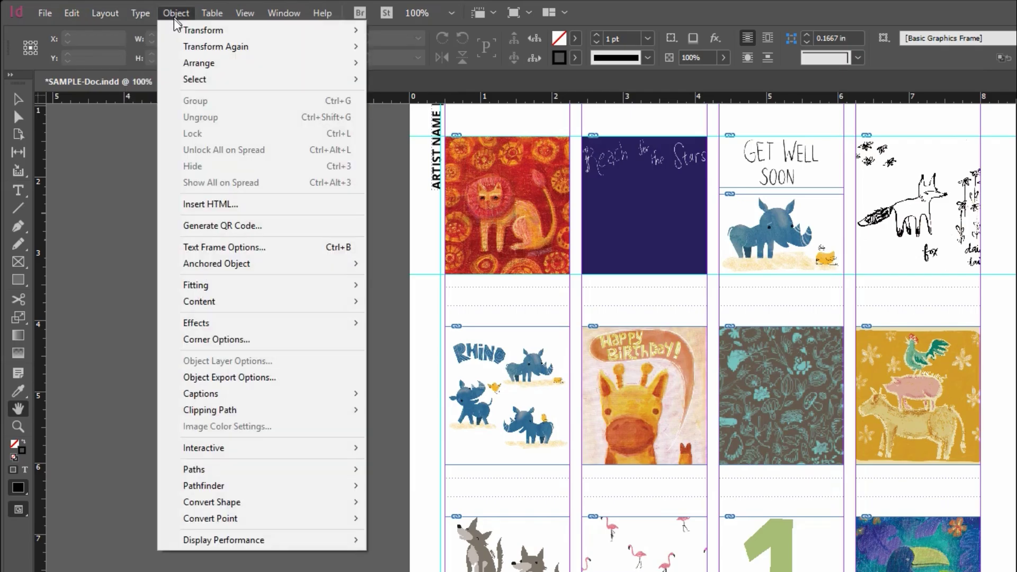
pyautogui.moveTo(287, 291)
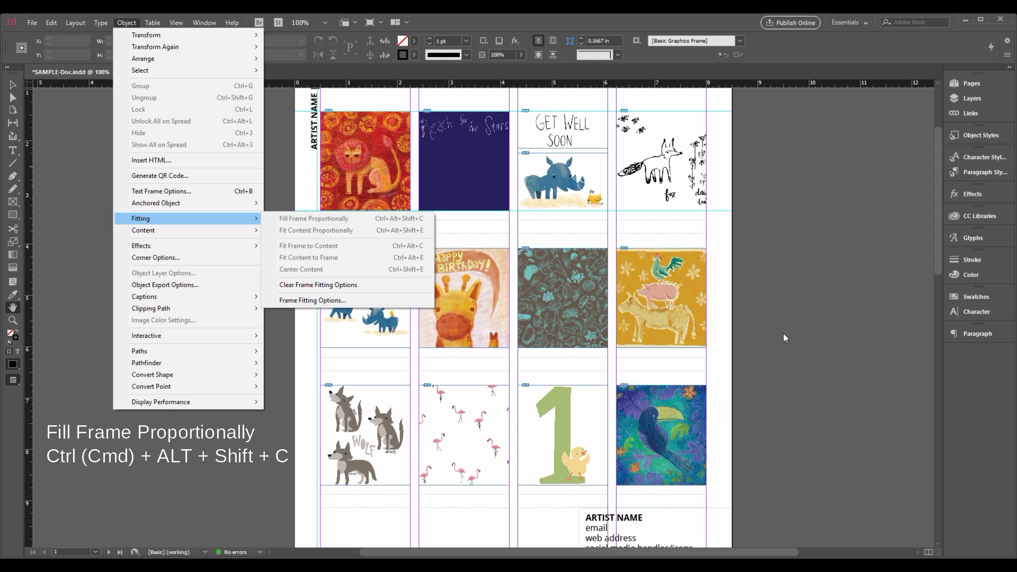
pyautogui.click(399, 222)
# - Apply Fill Frame Proportionally to the toucan artwork, then deselect it and inspect it up close
pyautogui.click(684, 420)
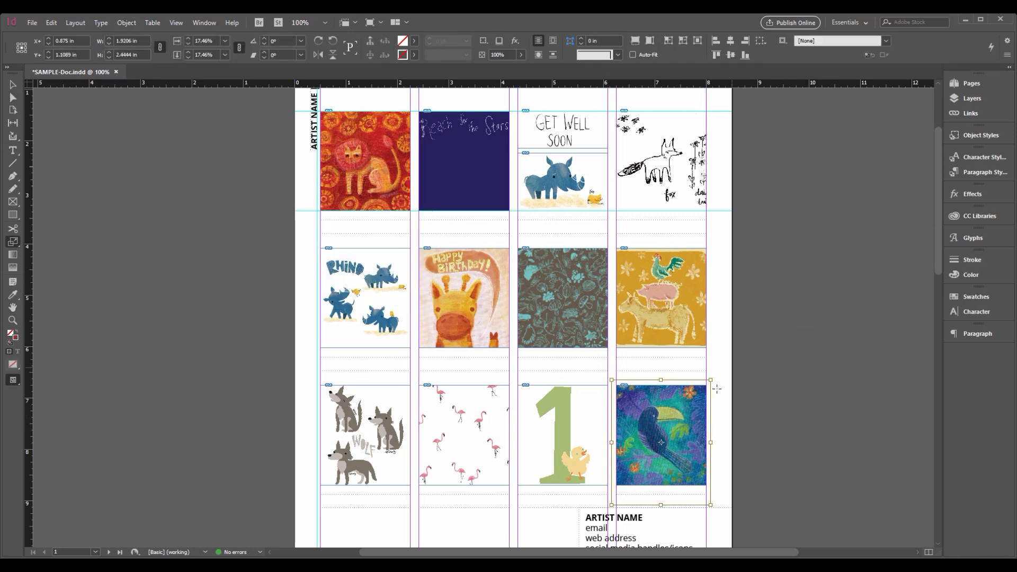
pyautogui.press('ctrl')
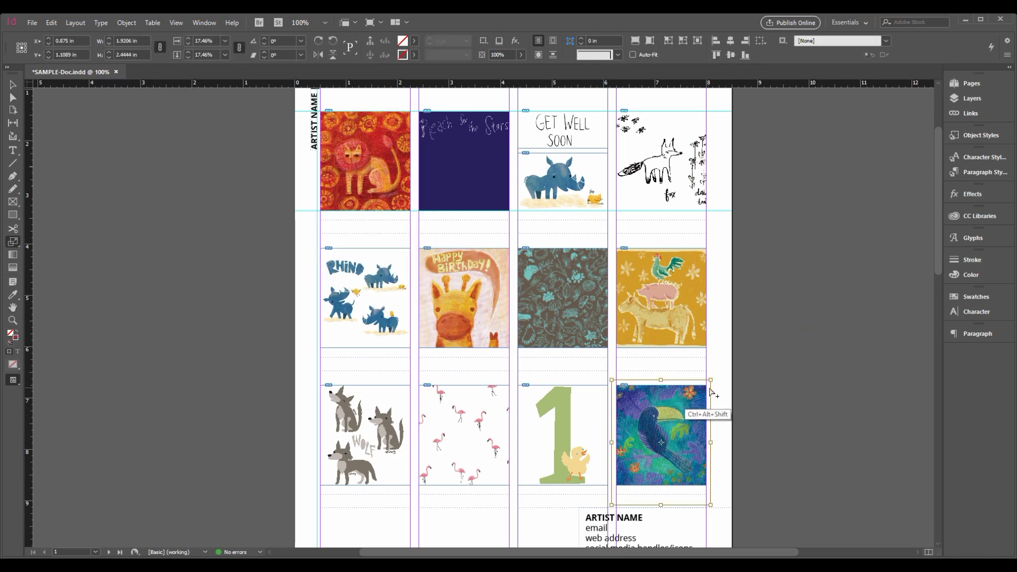
pyautogui.hotkey('ctrl', 'z')
pyautogui.press('z')
pyautogui.moveTo(594, 371); pyautogui.dragTo(744, 495)
pyautogui.press('v')
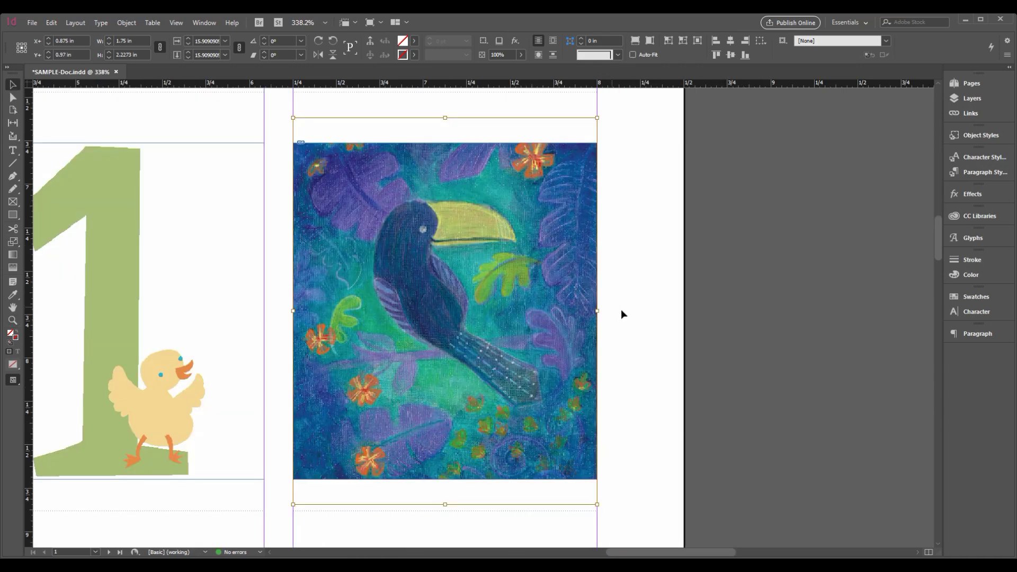
pyautogui.click(616, 316)
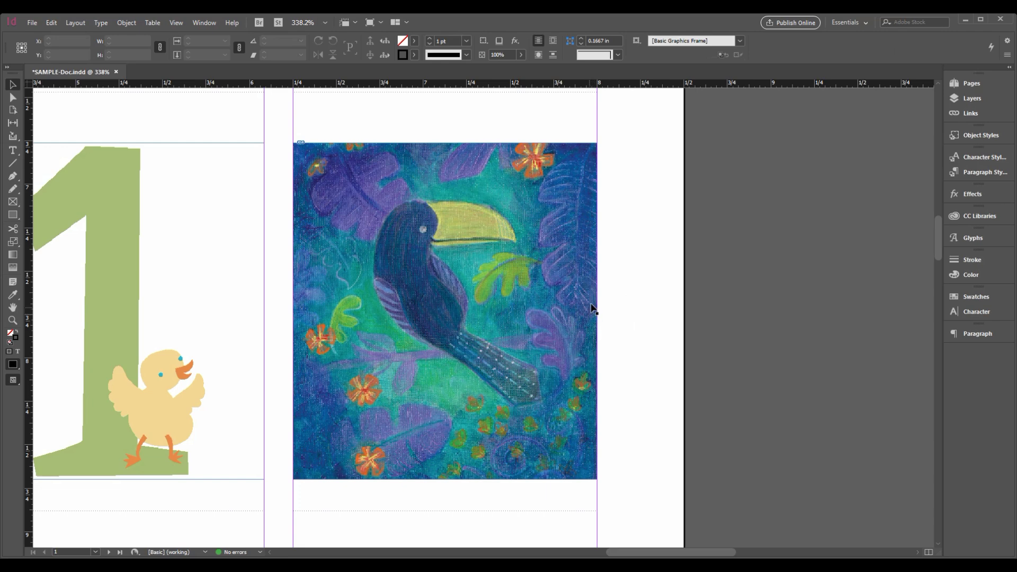